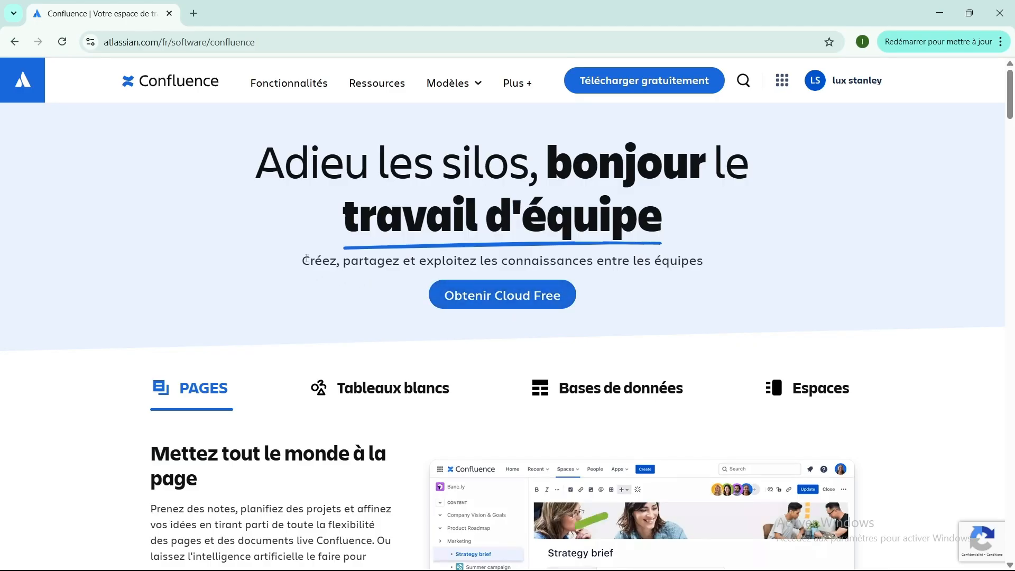
- Examine the Confluence product page's overview of whiteboards, team knowledge features and marketing templates
scroll(369, 256, down, 1)
scroll(369, 256, down, 1)
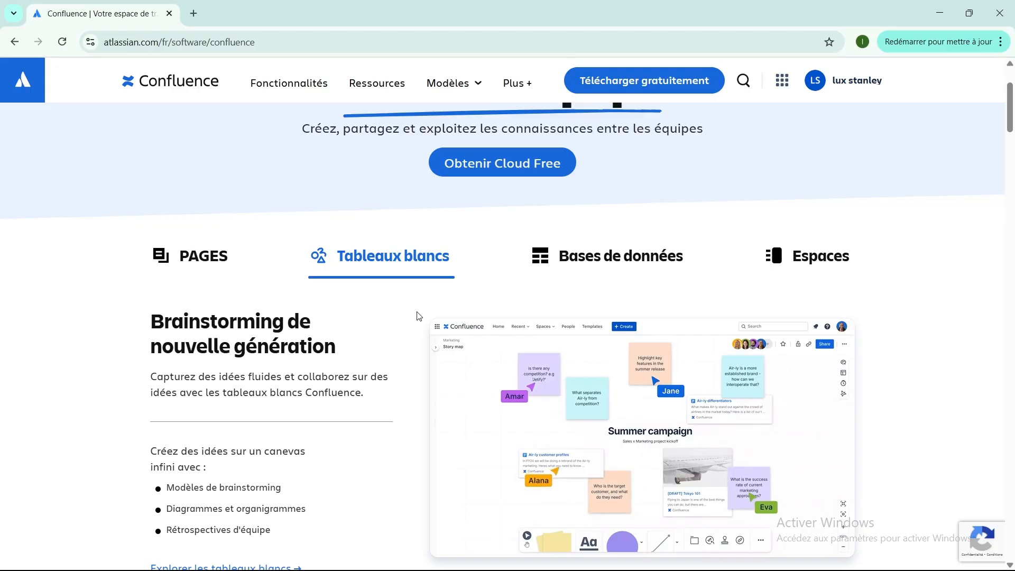
scroll(409, 365, down, 1)
scroll(407, 369, down, 5)
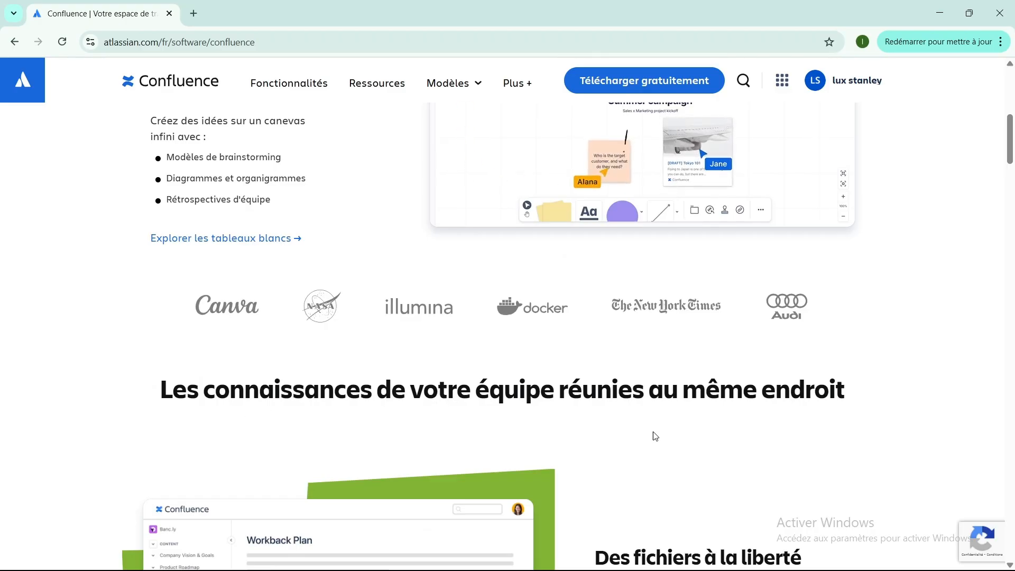
scroll(687, 421, down, 5)
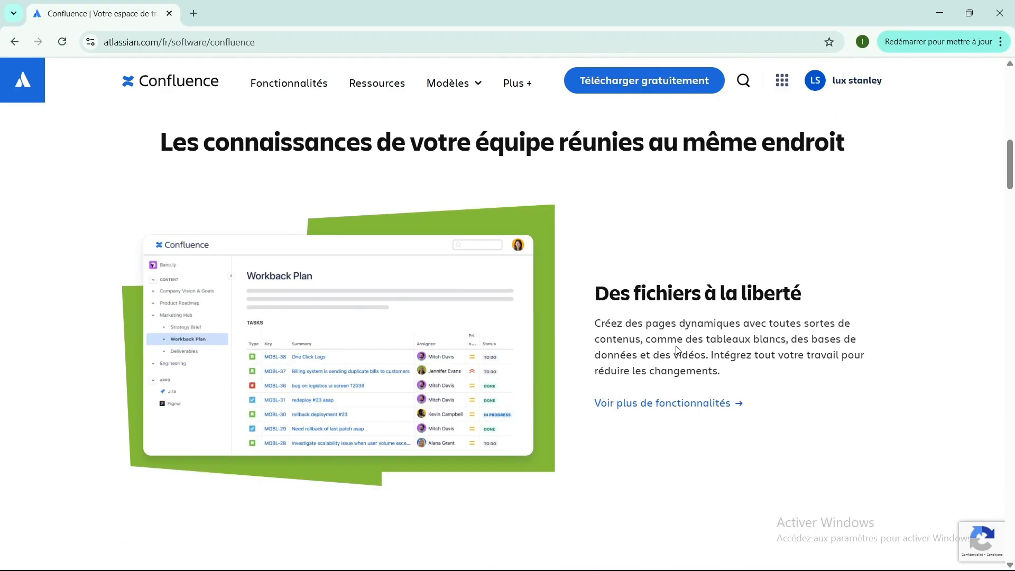
scroll(751, 330, down, 5)
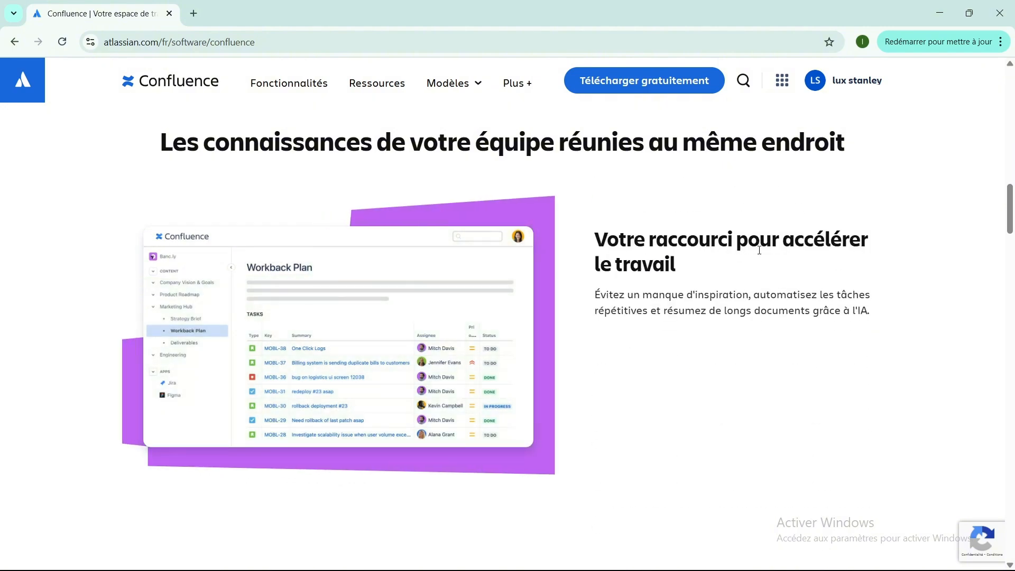
scroll(443, 395, down, 3)
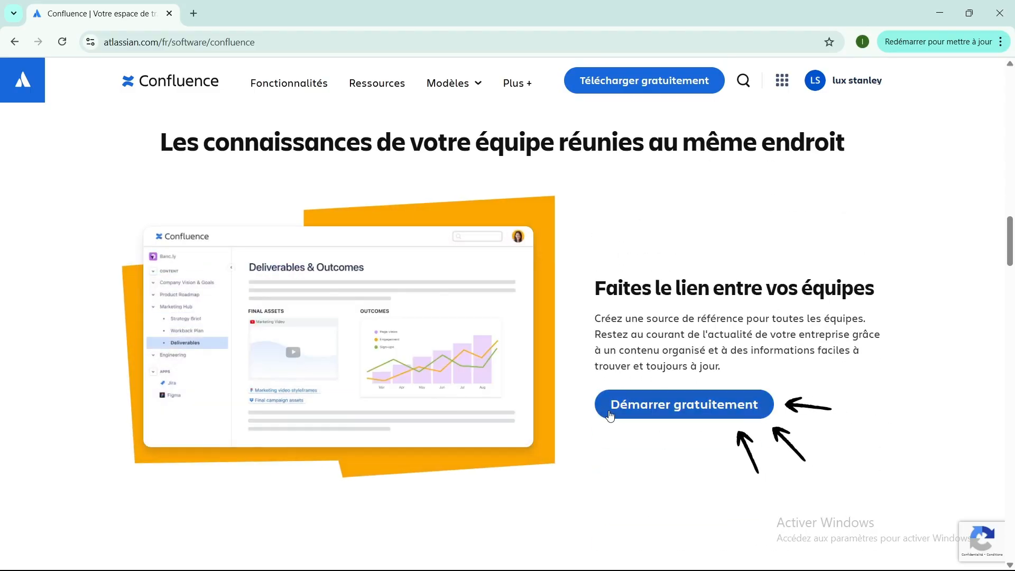
scroll(569, 432, down, 3)
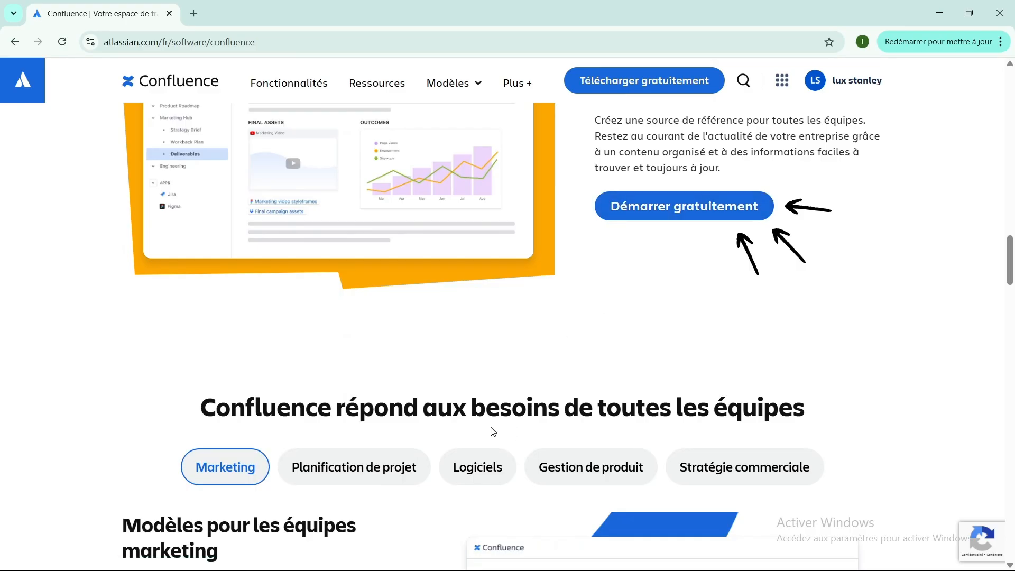
scroll(466, 439, down, 3)
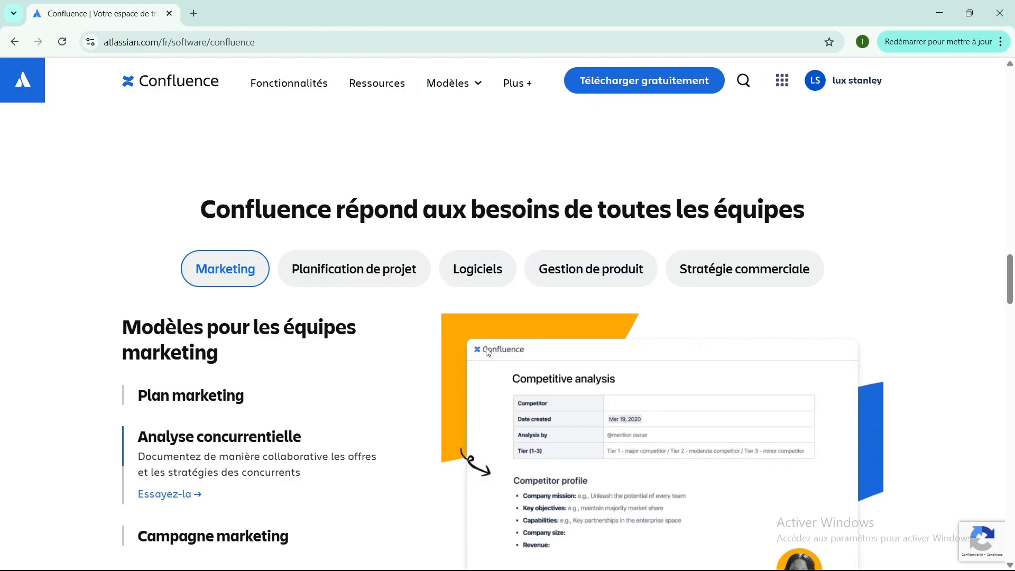
scroll(186, 316, down, 1)
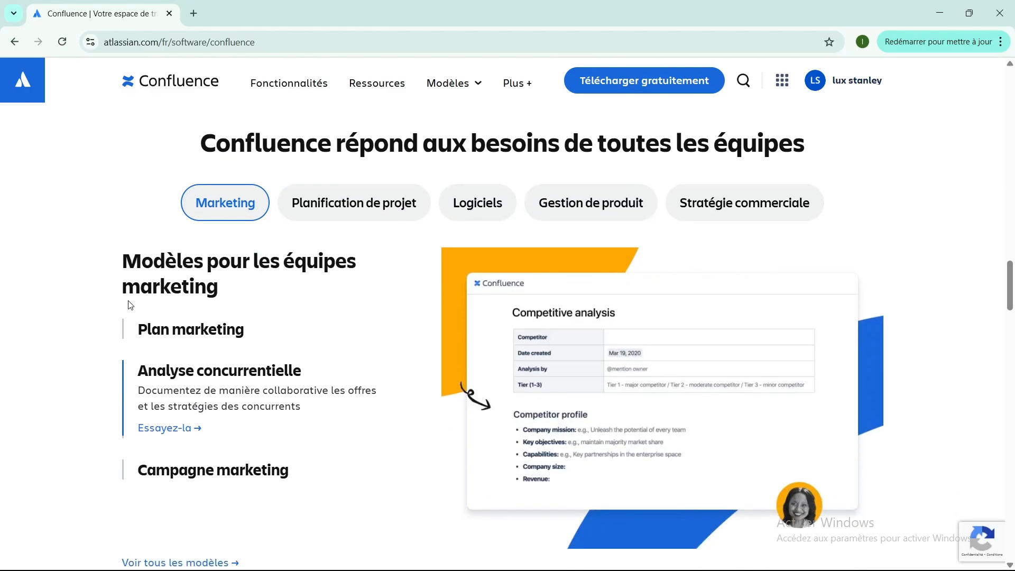
scroll(167, 317, down, 2)
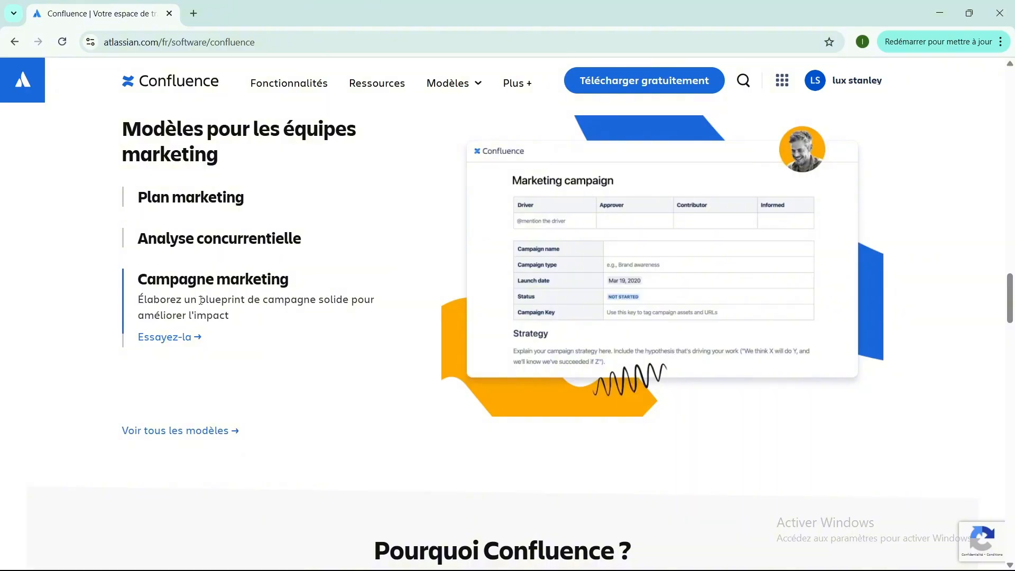
- Examine the rest of the Confluence product page, covering its benefits, integrations, AI features, support resources and footer links
scroll(238, 315, down, 5)
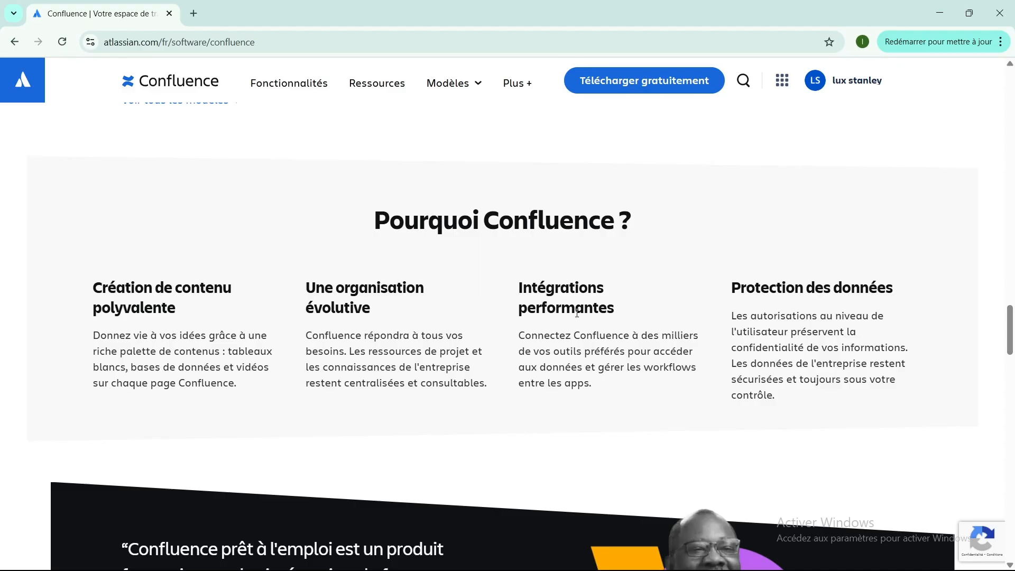
scroll(796, 315, down, 10)
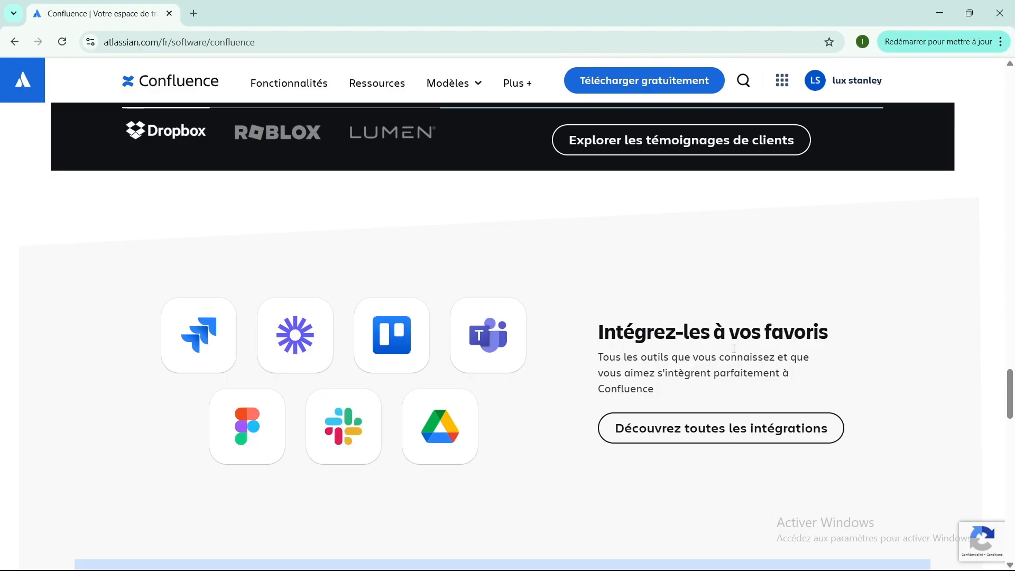
scroll(621, 455, down, 5)
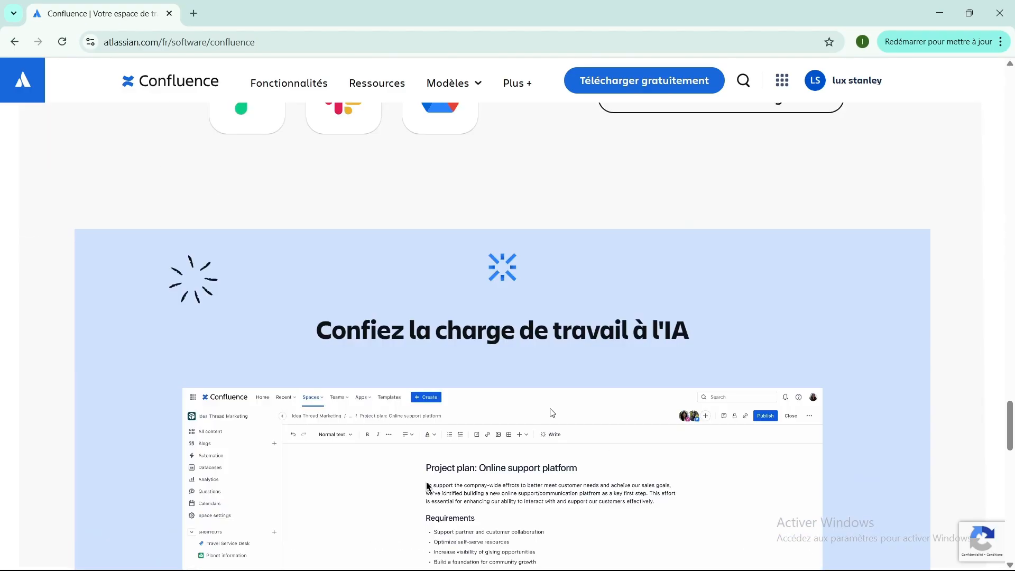
scroll(426, 421, up, 3)
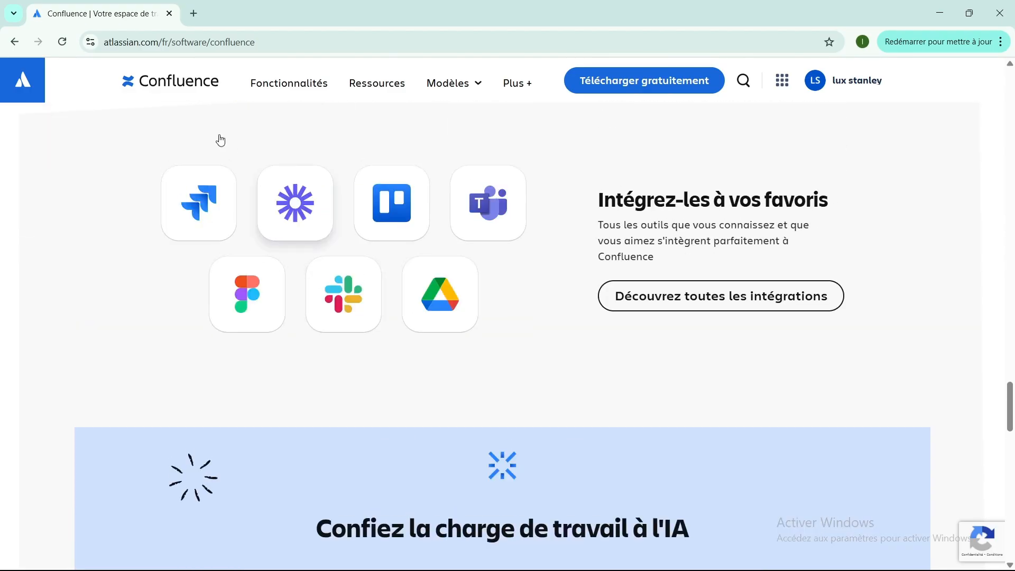
scroll(415, 361, down, 5)
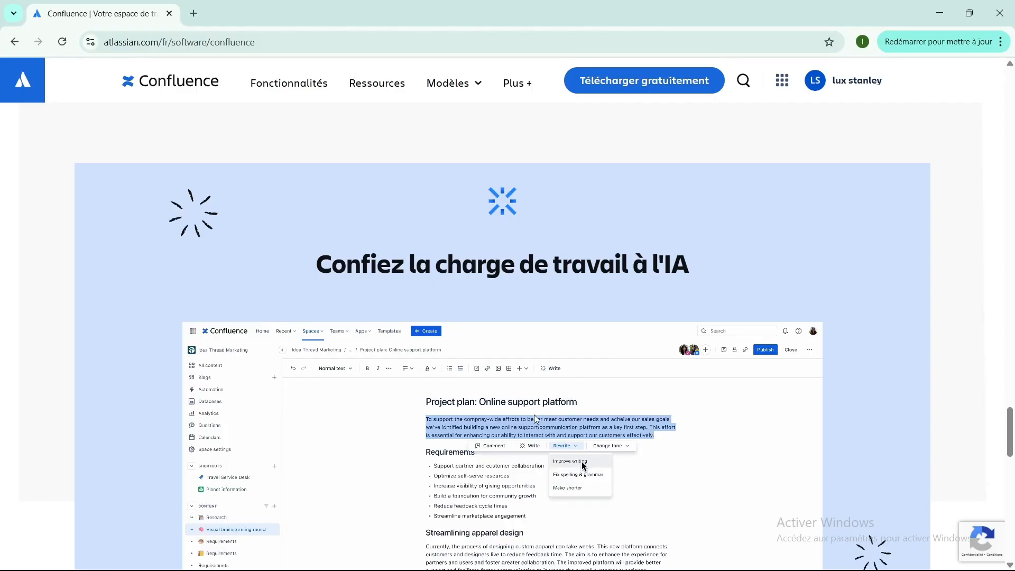
scroll(526, 411, down, 4)
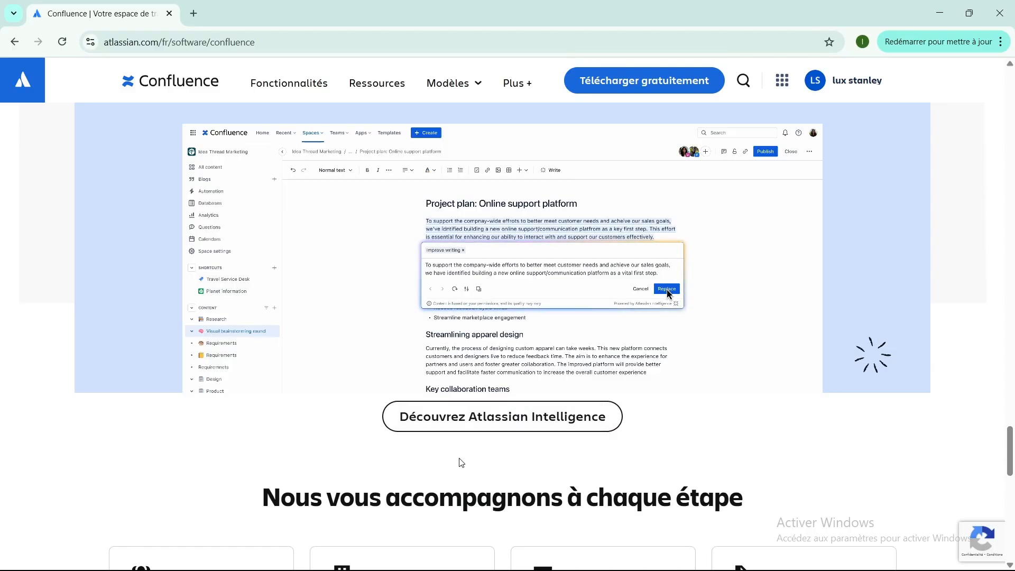
scroll(461, 462, down, 1)
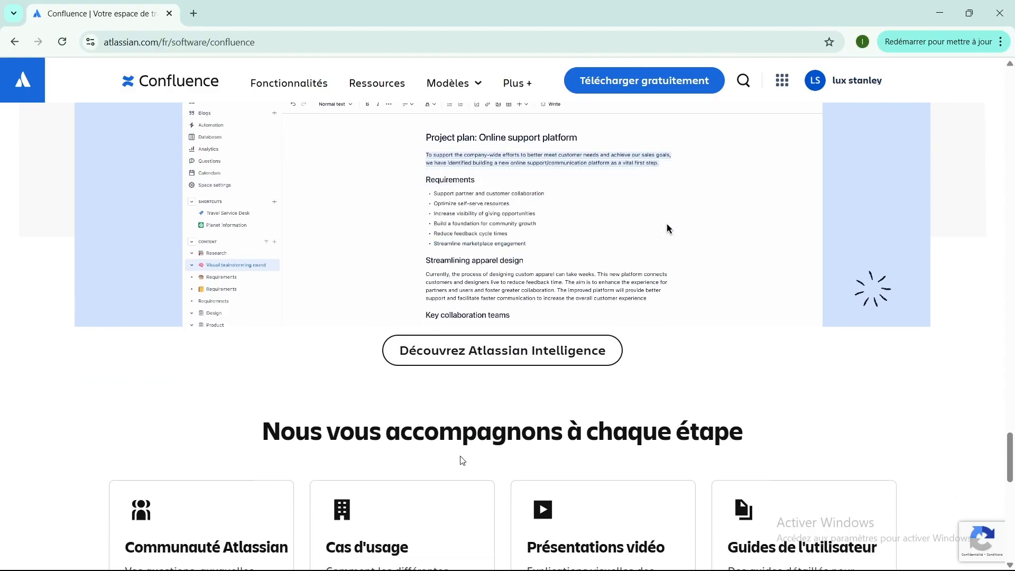
scroll(462, 460, down, 3)
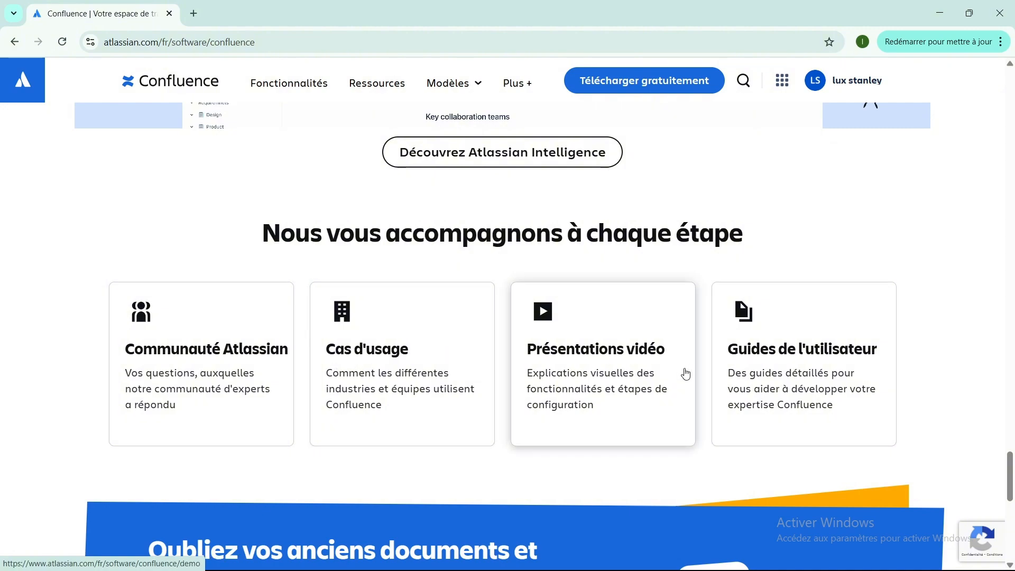
scroll(686, 374, down, 7)
scroll(520, 389, down, 3)
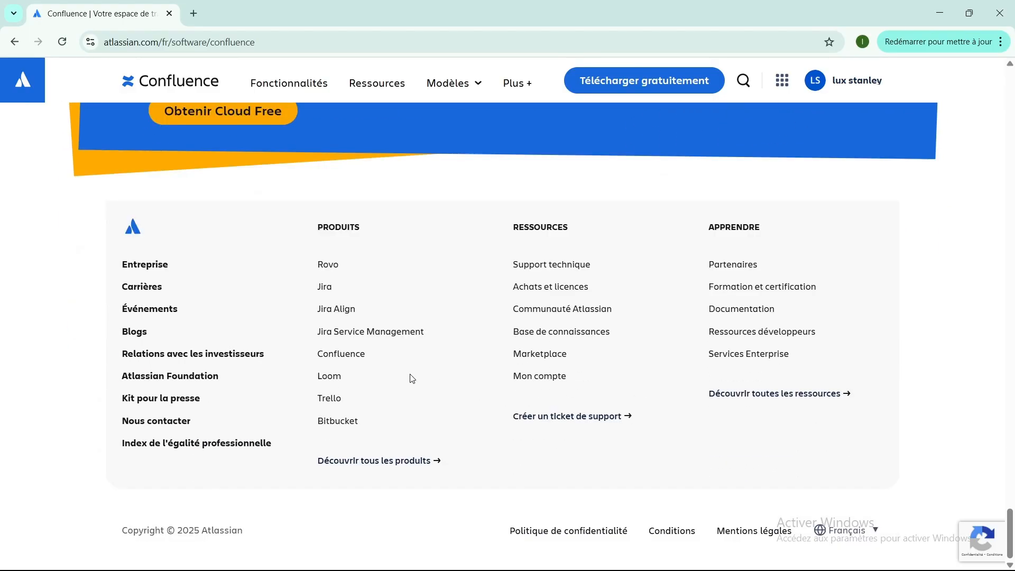
scroll(411, 378, up, 11)
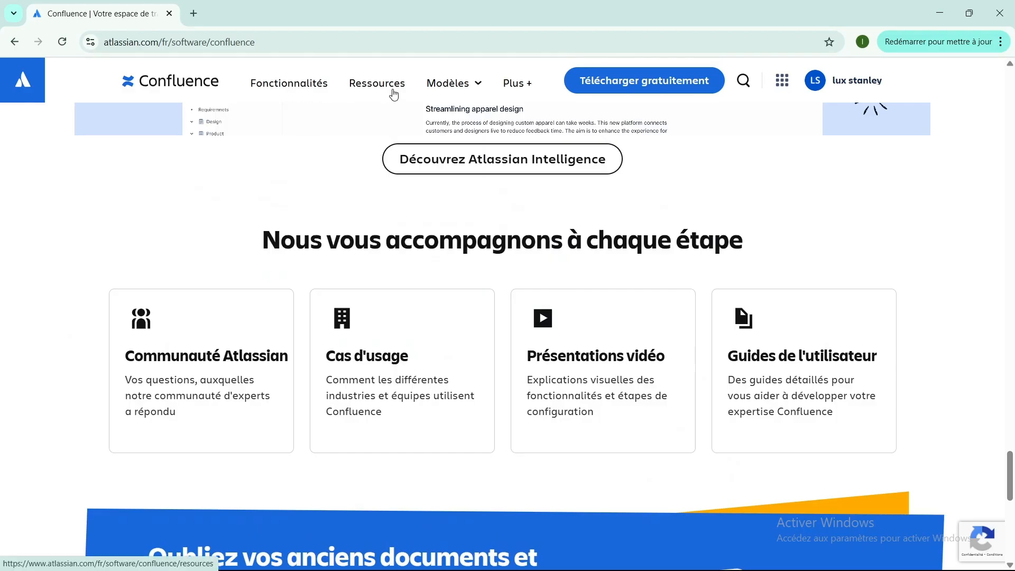
click(460, 99)
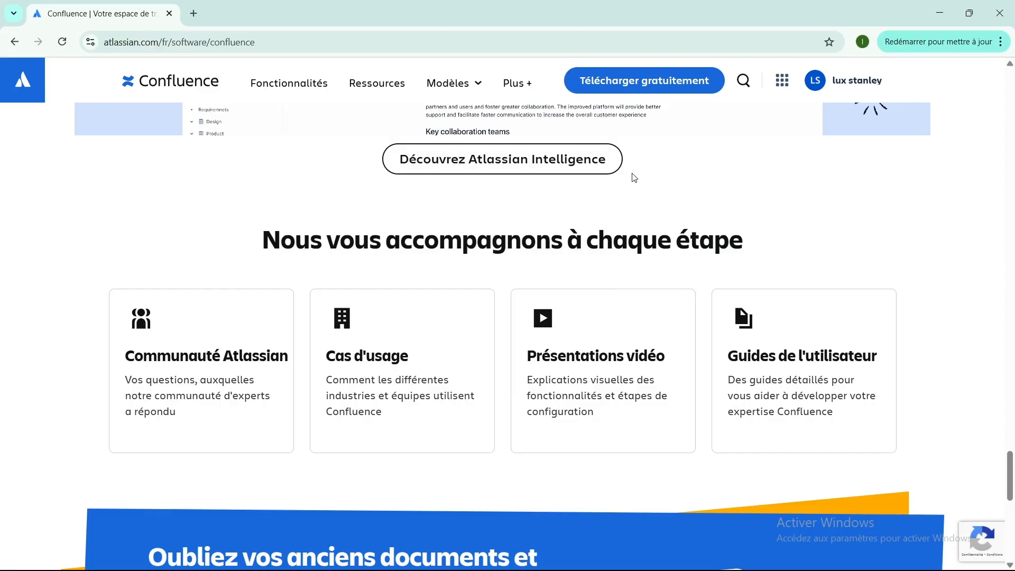
- Start the free Confluence sign-up and accept the suggested workspace name
click(672, 87)
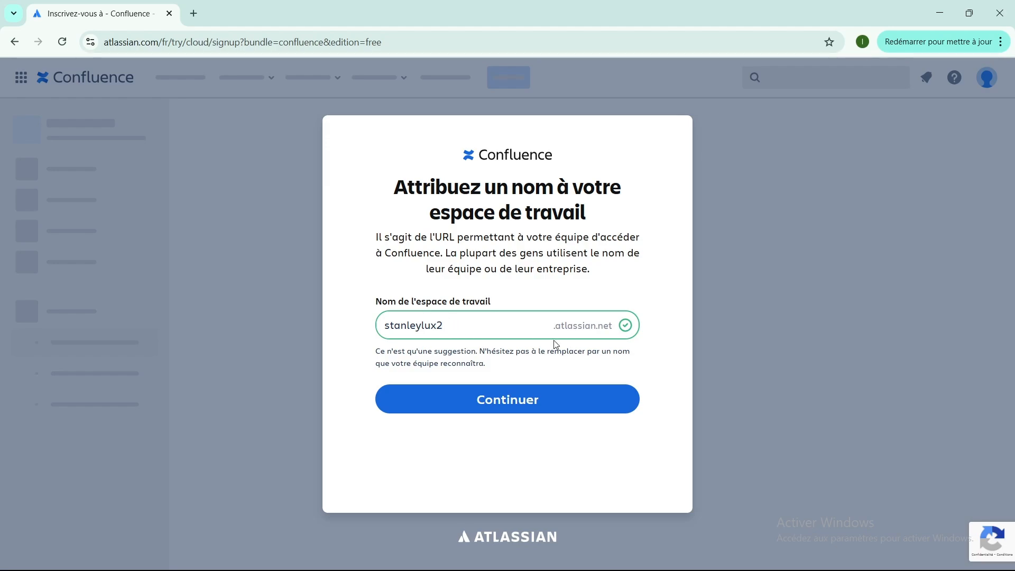
click(529, 403)
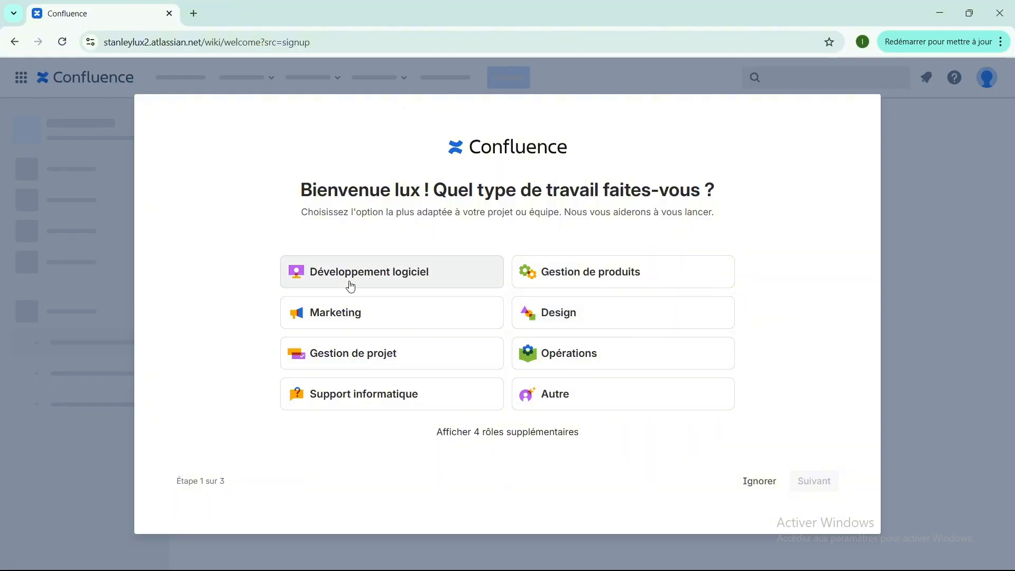
- Complete the onboarding with Gestion de projet as work type and Tableaux blancs as first content, without inviting any team members
click(379, 359)
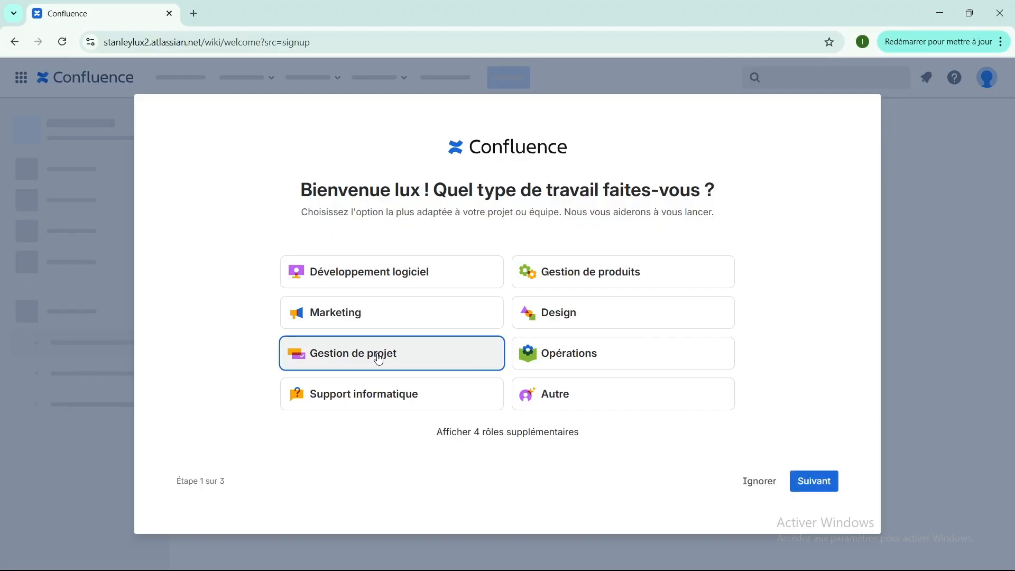
click(814, 481)
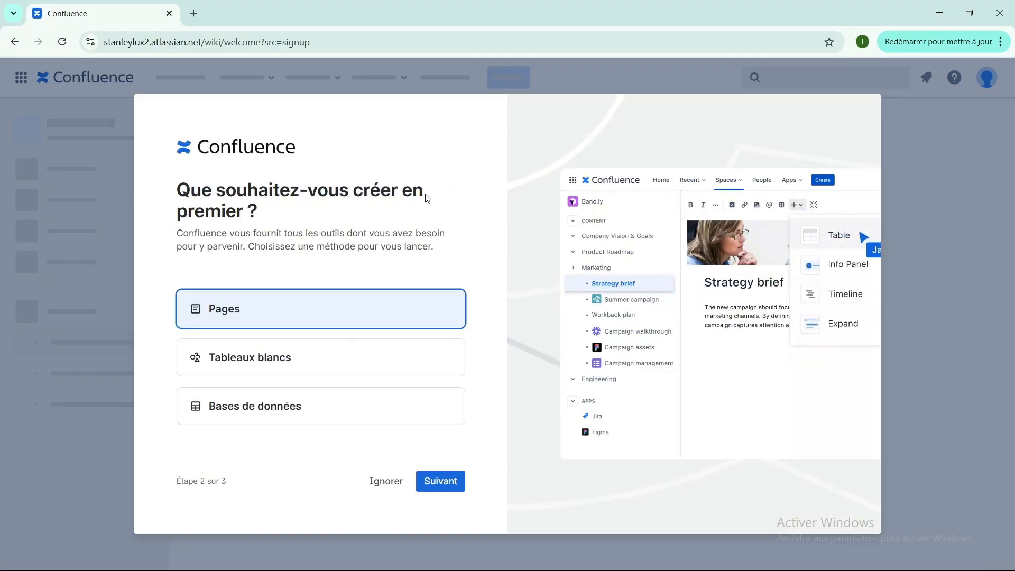
click(242, 364)
click(458, 478)
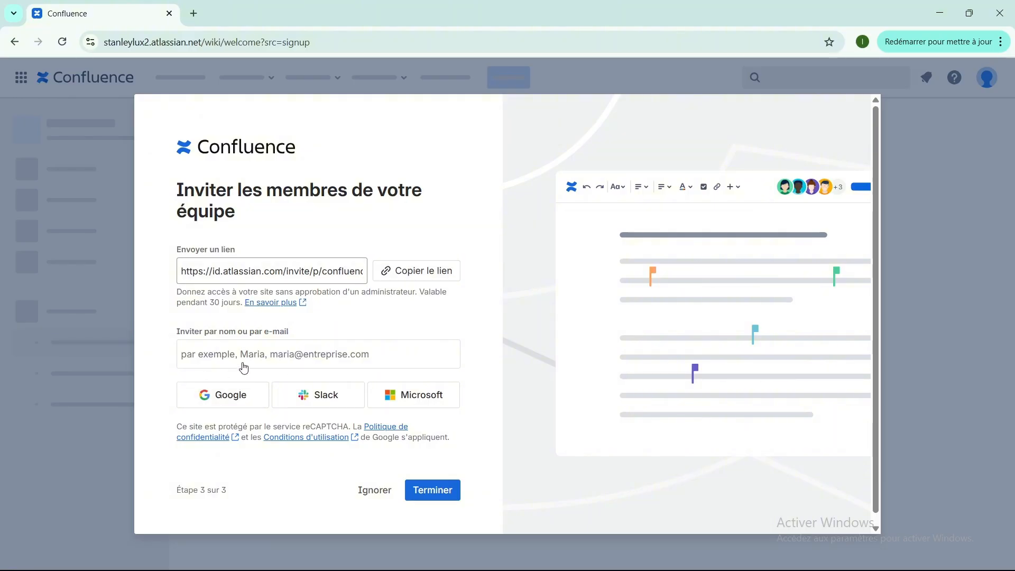
click(228, 397)
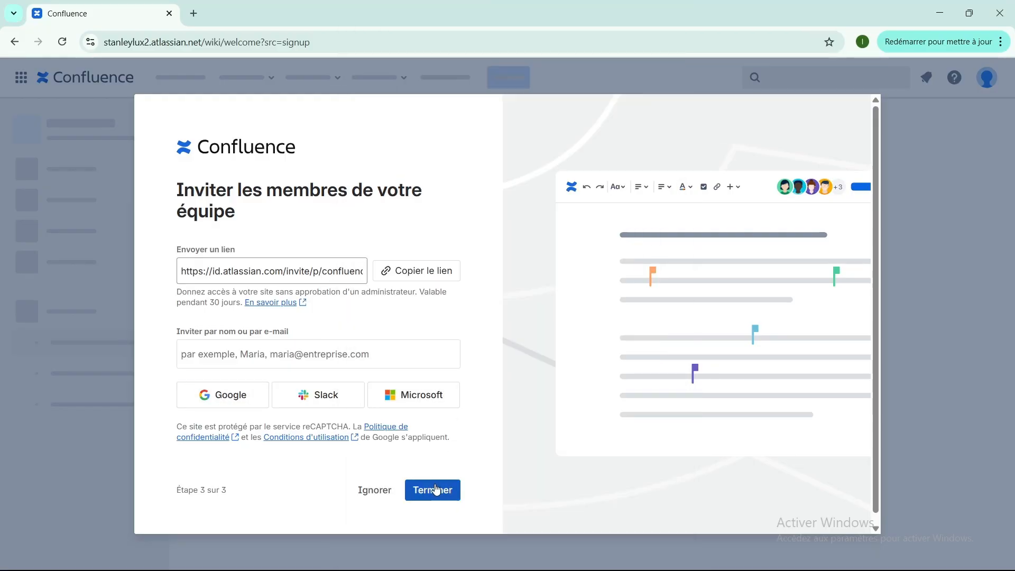
click(436, 489)
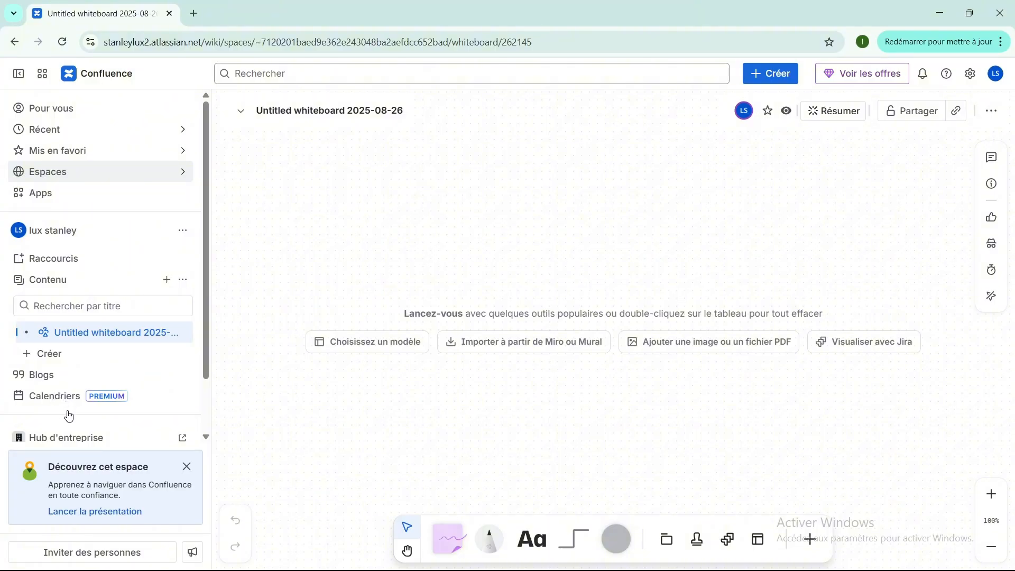
scroll(66, 416, down, 2)
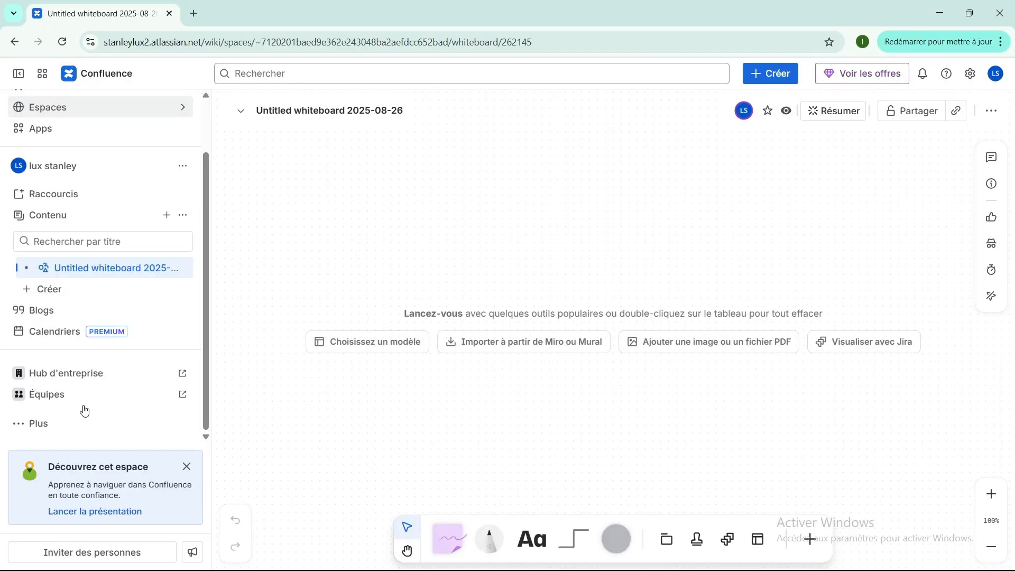
scroll(112, 434, up, 3)
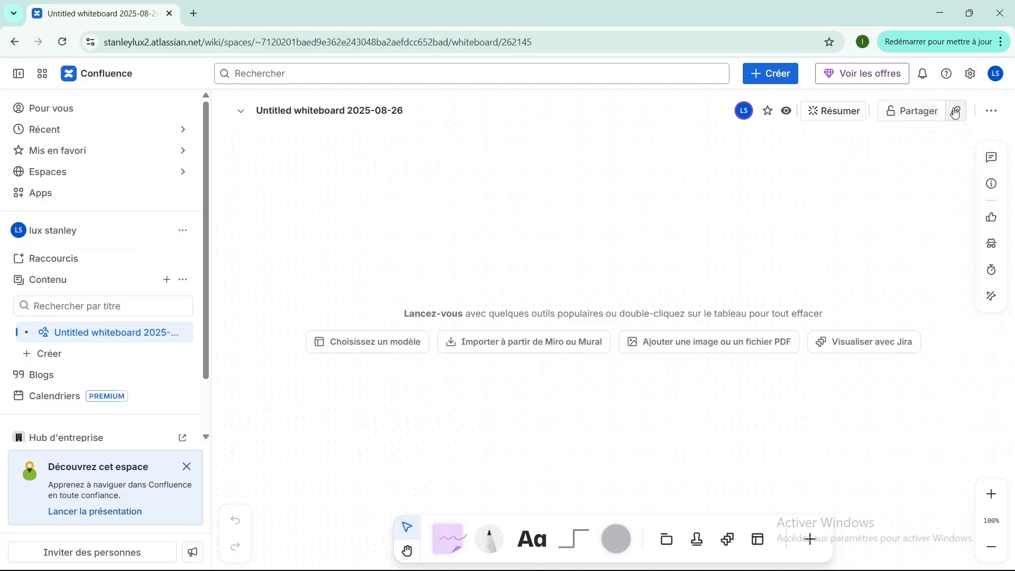
click(993, 113)
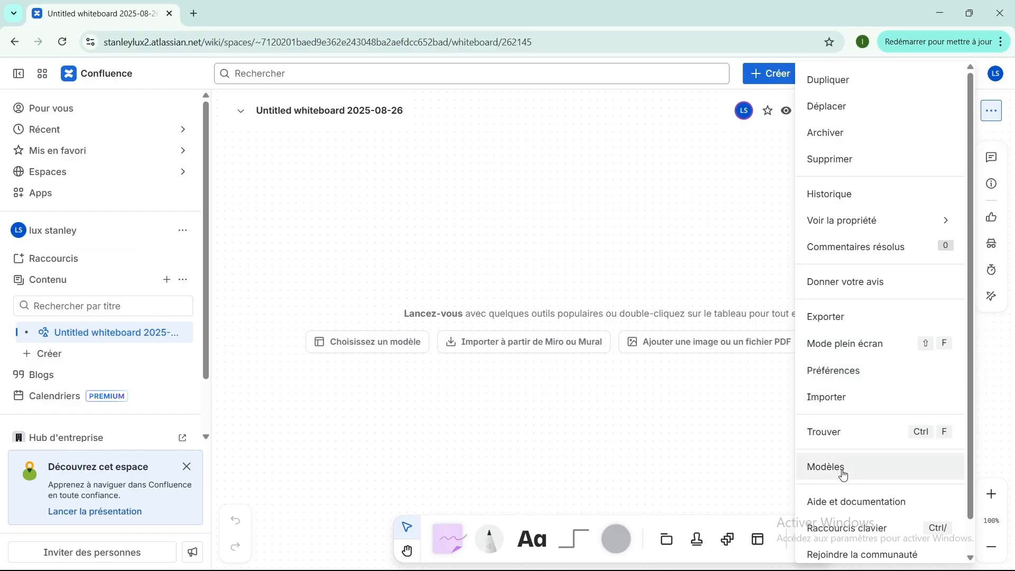
scroll(843, 476, down, 1)
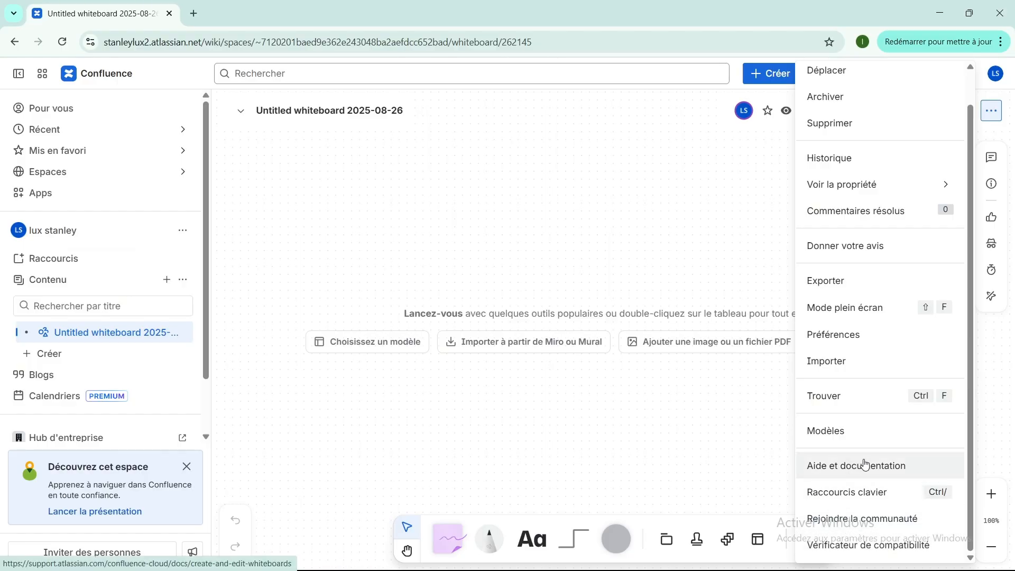
scroll(872, 459, up, 1)
- Create a new whiteboard from the Analyse des écarts template
click(761, 74)
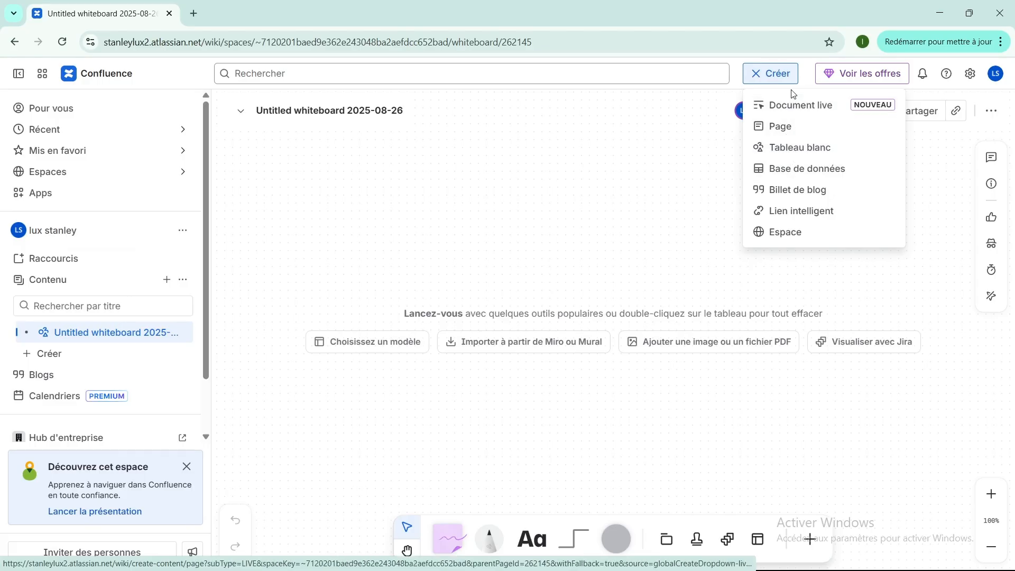
click(798, 151)
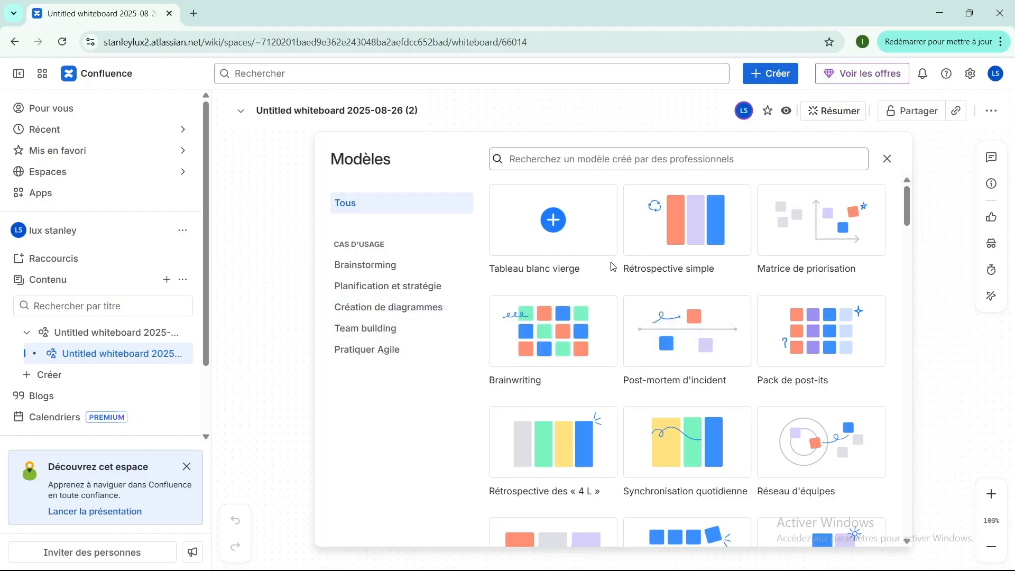
scroll(650, 280, down, 6)
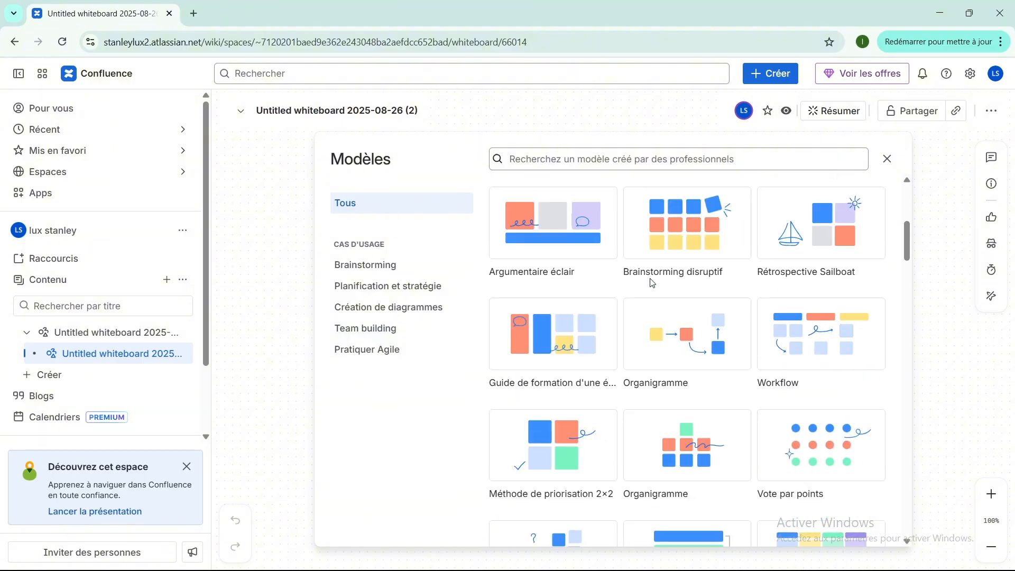
scroll(655, 285, down, 3)
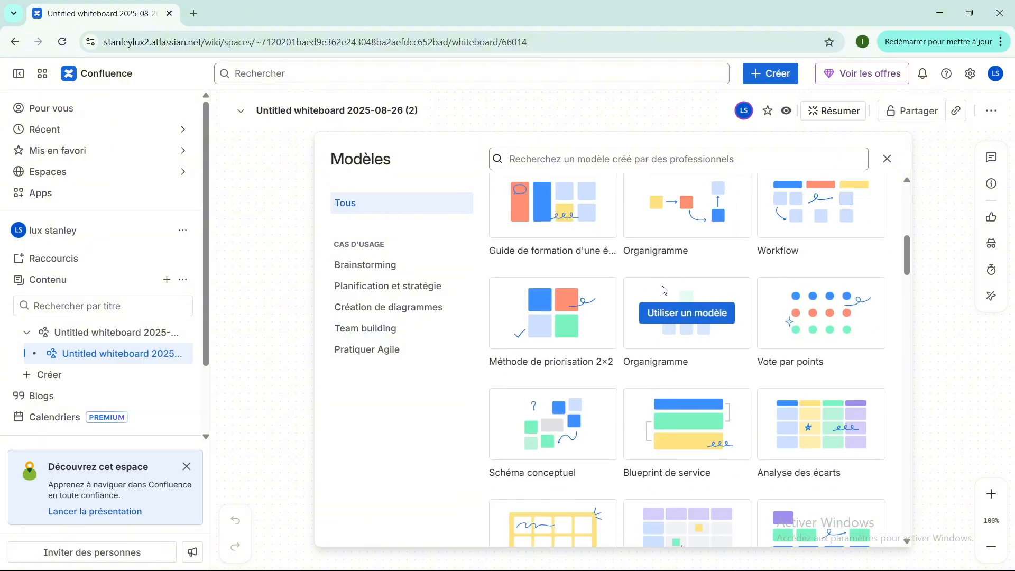
scroll(664, 289, down, 3)
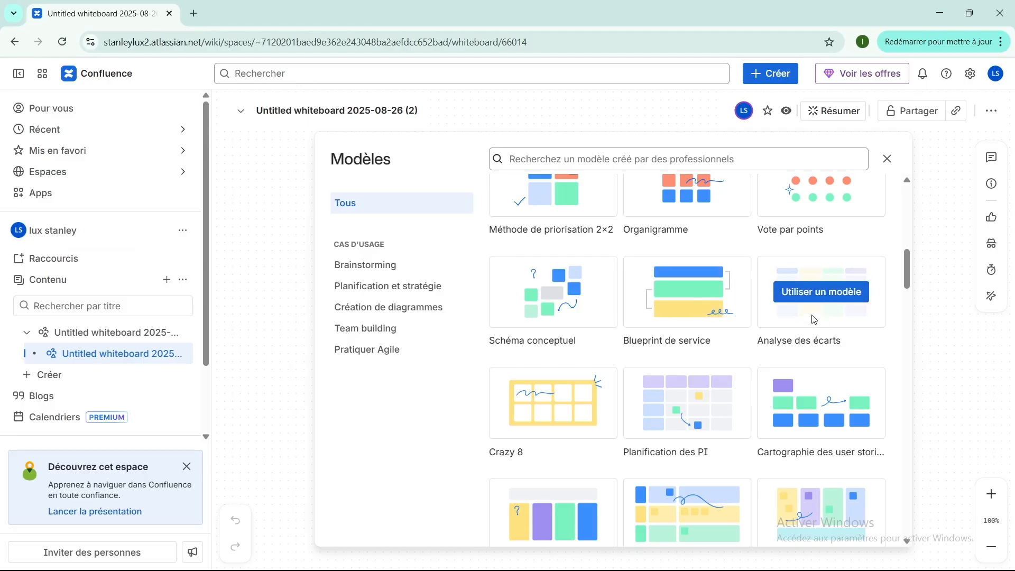
click(813, 300)
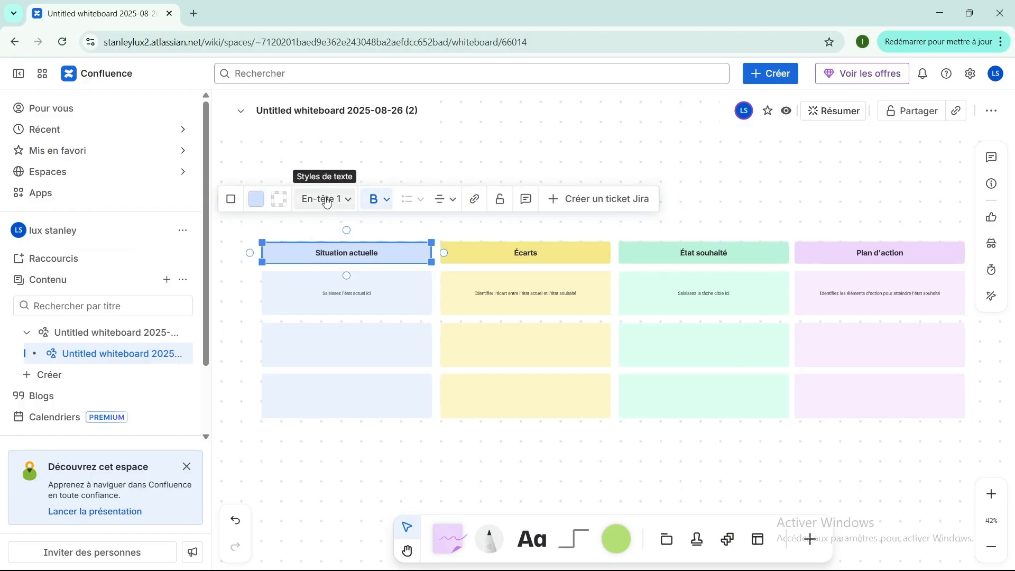
- Replace the Situation actuelle column header with PREMIER TITRE and make the text bold
click(344, 199)
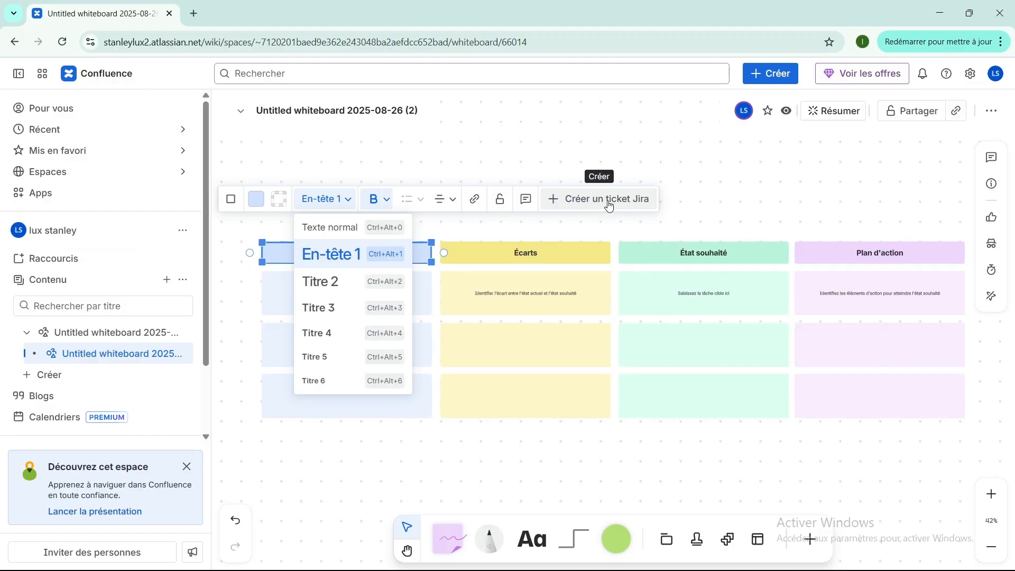
click(330, 258)
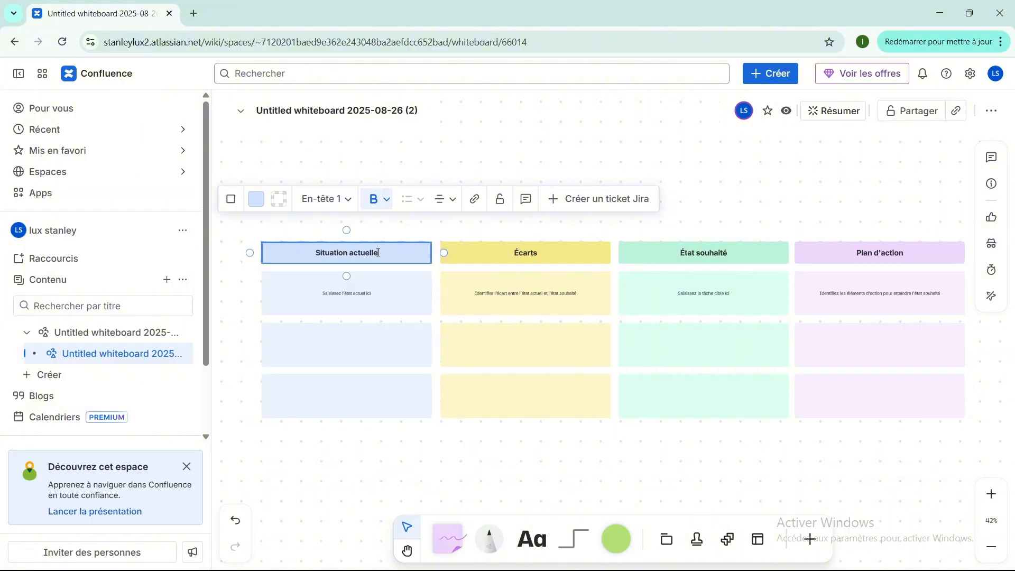
text(p)
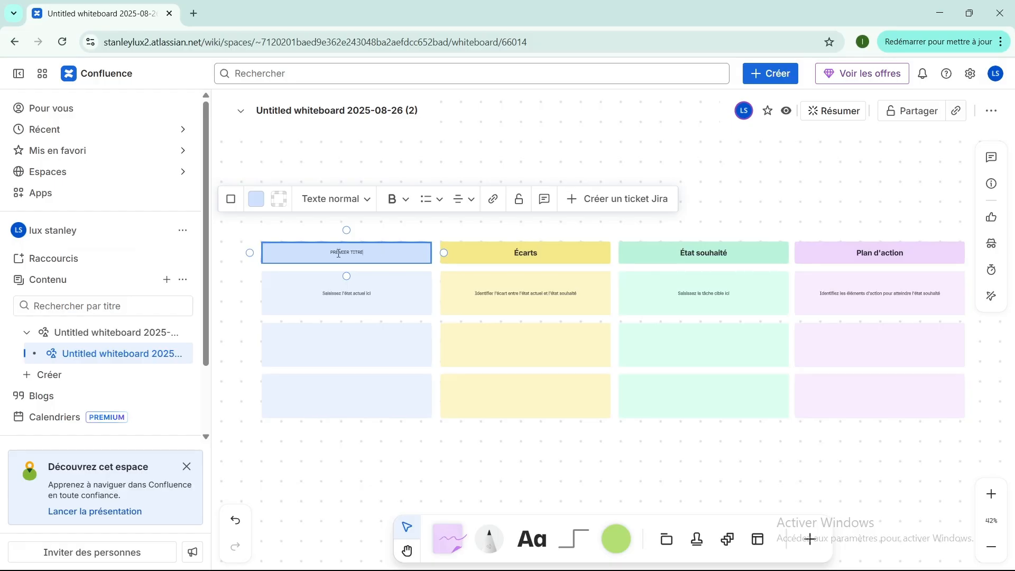
drag(340, 254, 360, 260)
click(401, 202)
click(391, 170)
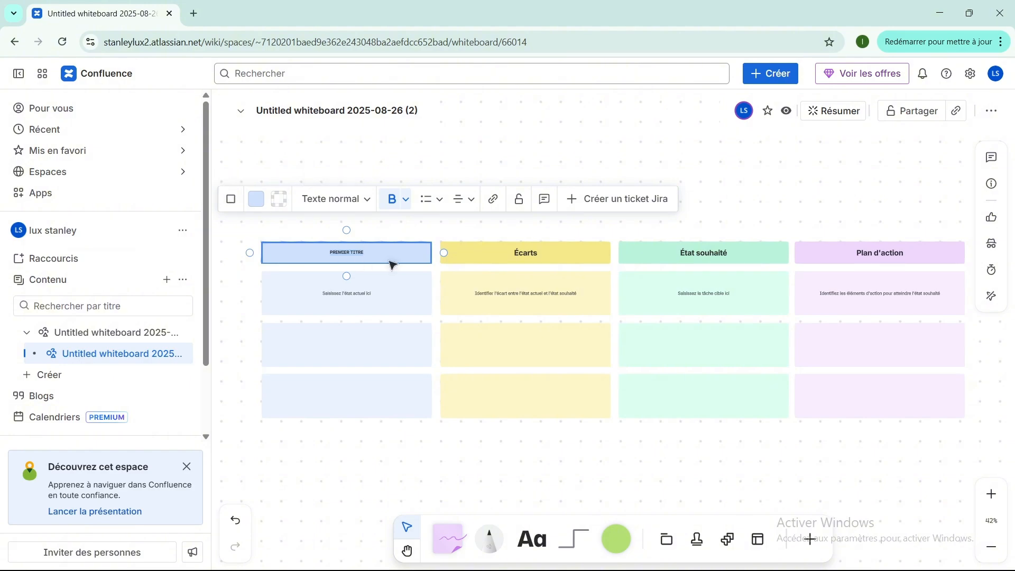
- Replace the placeholder text in the blue column's first cell with PREMIERE SOMME
click(547, 256)
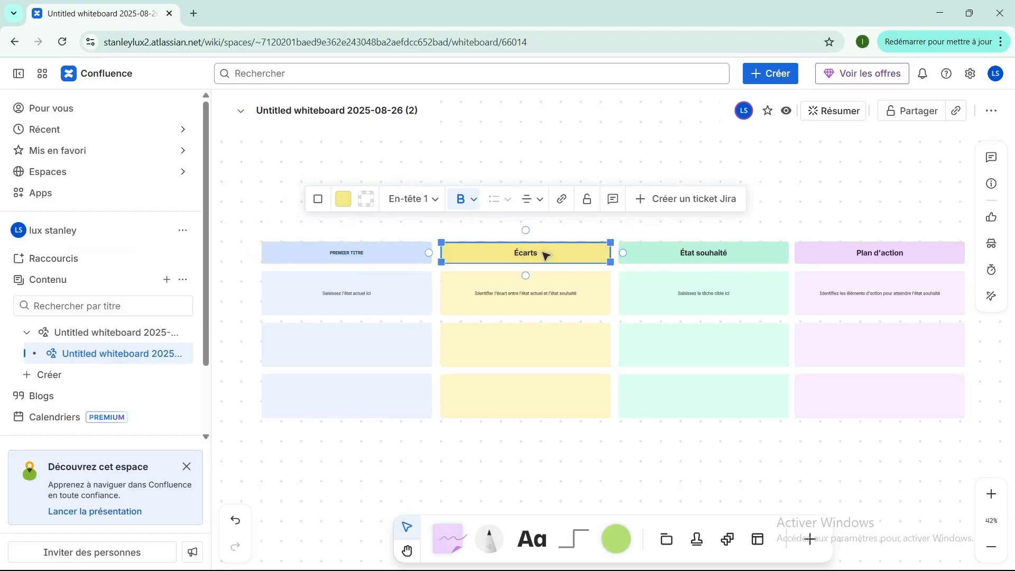
click(381, 296)
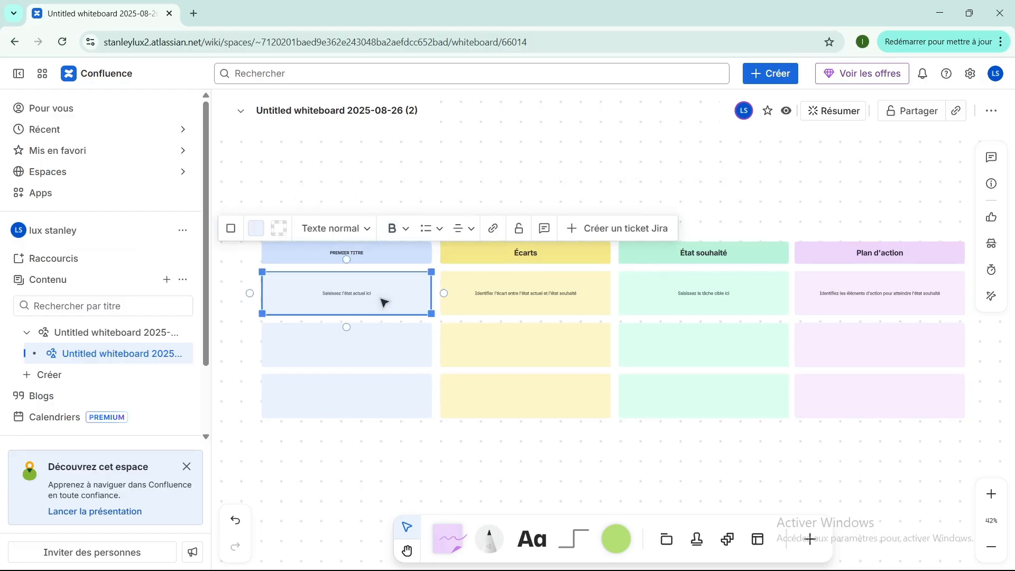
double_click(375, 296)
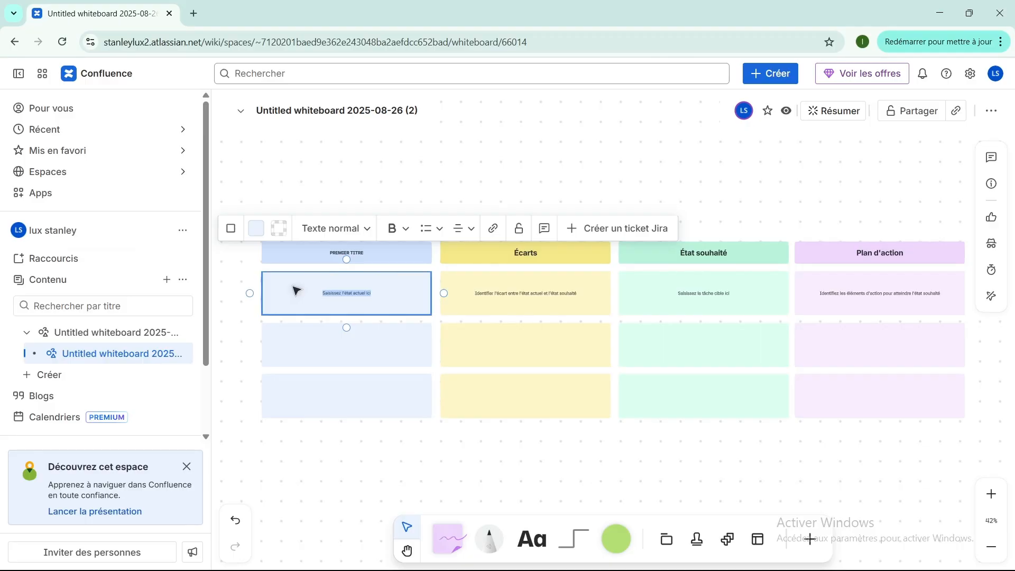
text(PREMIERE SOMME)
click(358, 344)
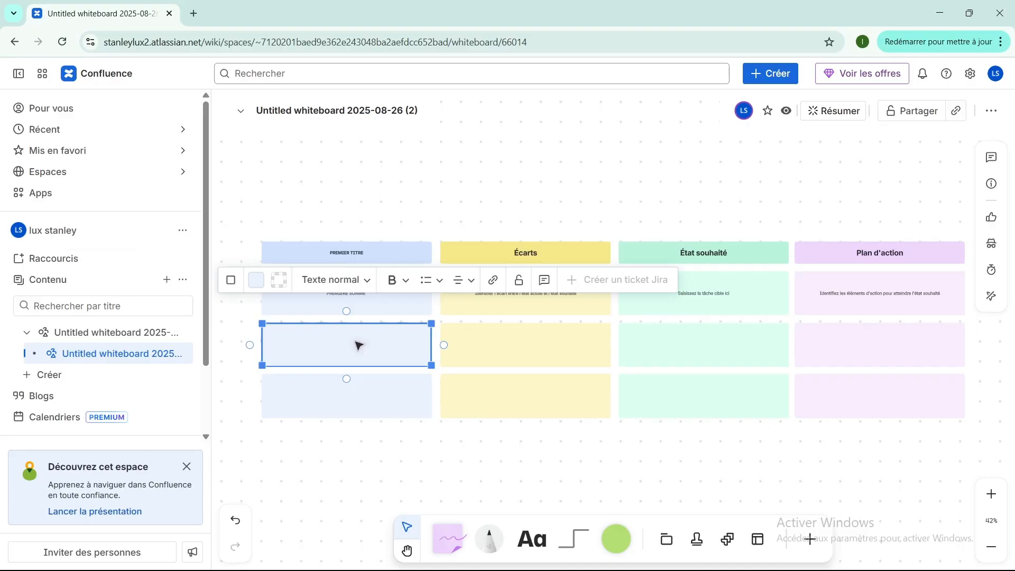
scroll(358, 344, down, 1)
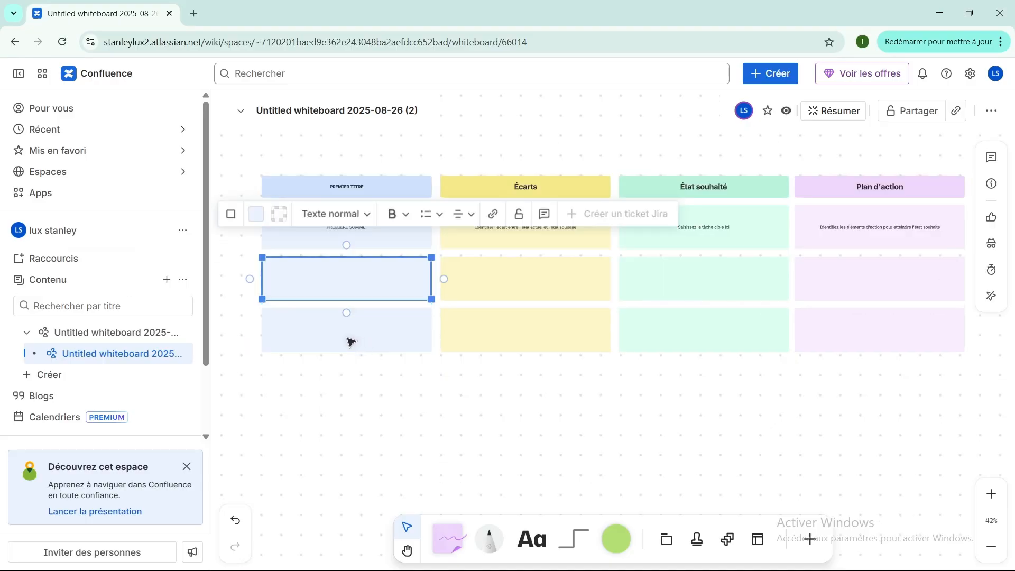
click(351, 342)
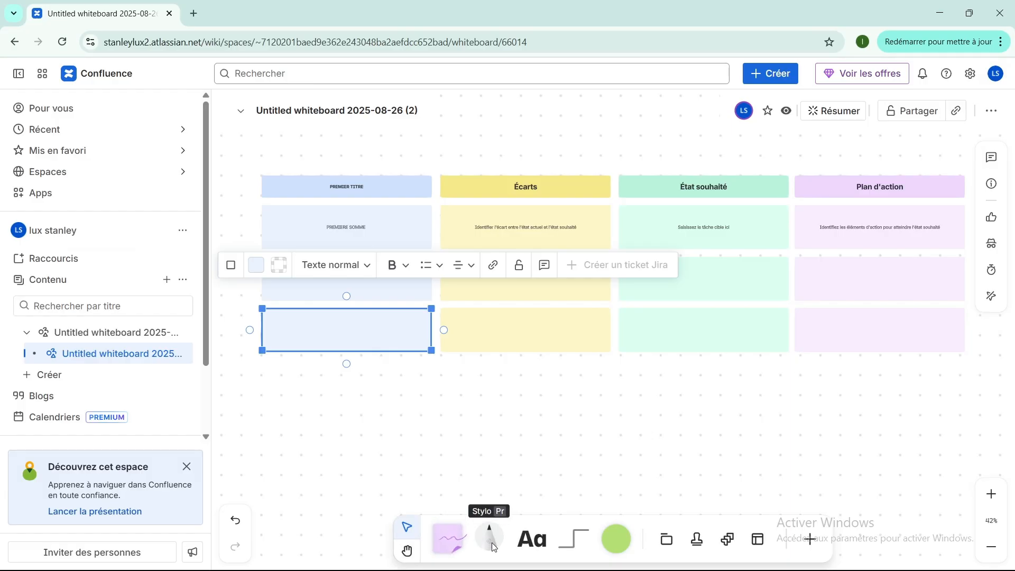
- Examine the whiteboard's additional tools, including the available sticker collections, without adding anything to the board
click(537, 539)
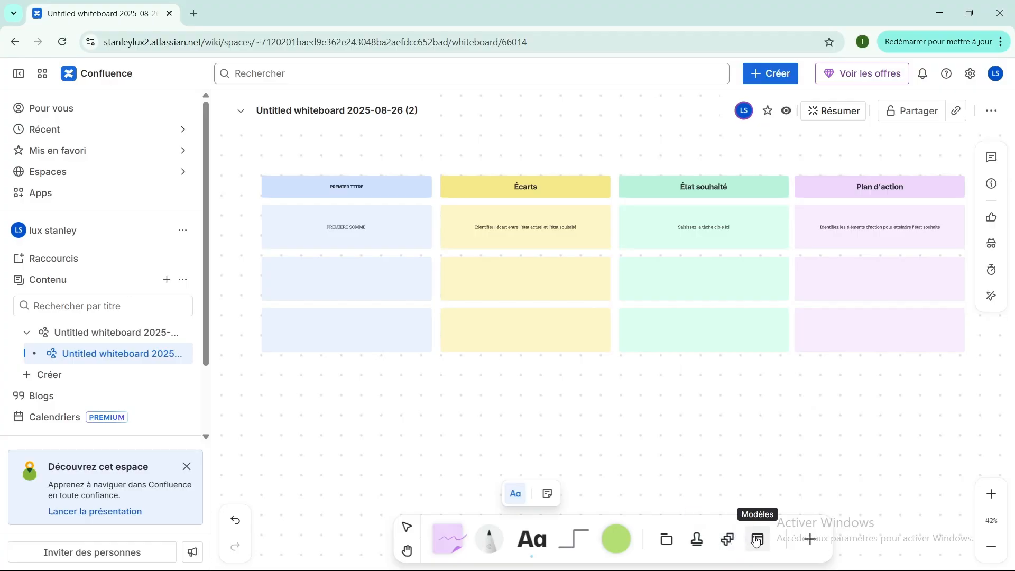
click(807, 539)
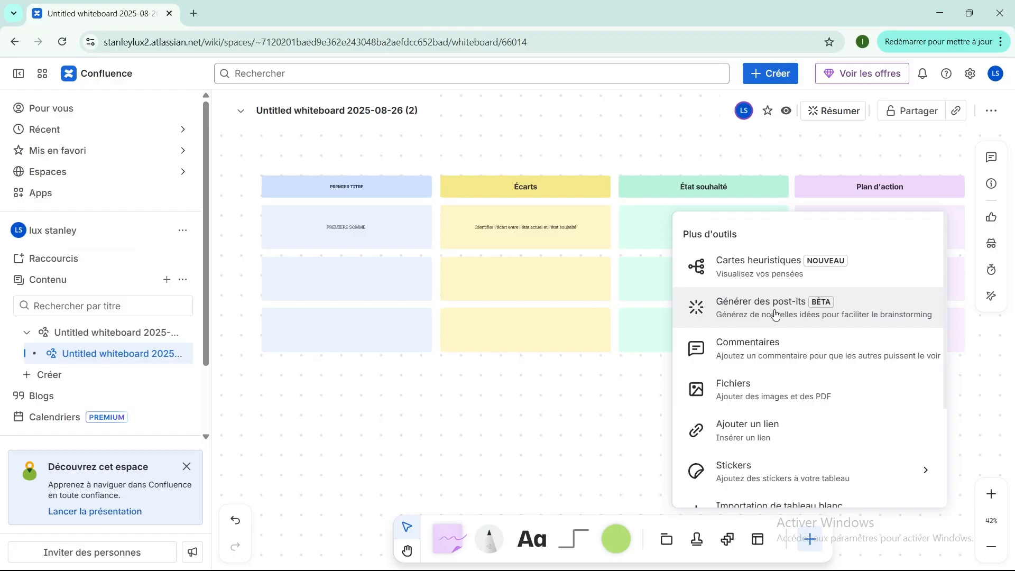
scroll(737, 366, down, 1)
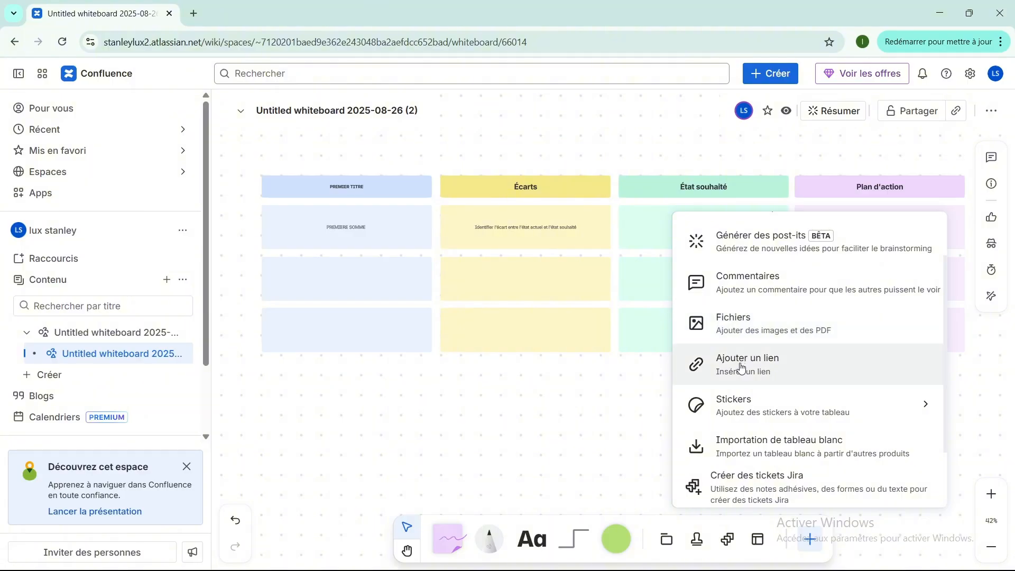
scroll(742, 368, down, 1)
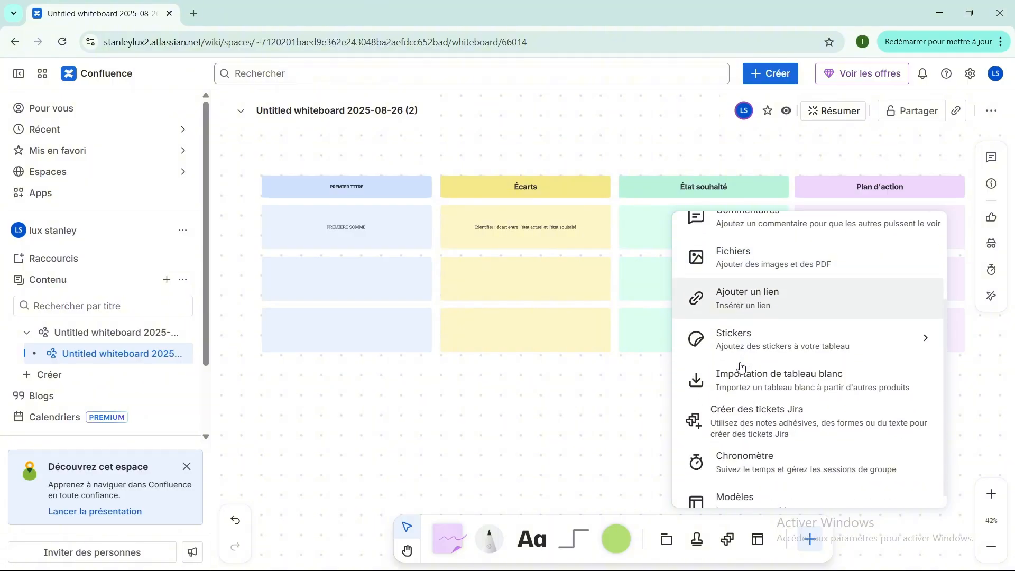
click(925, 342)
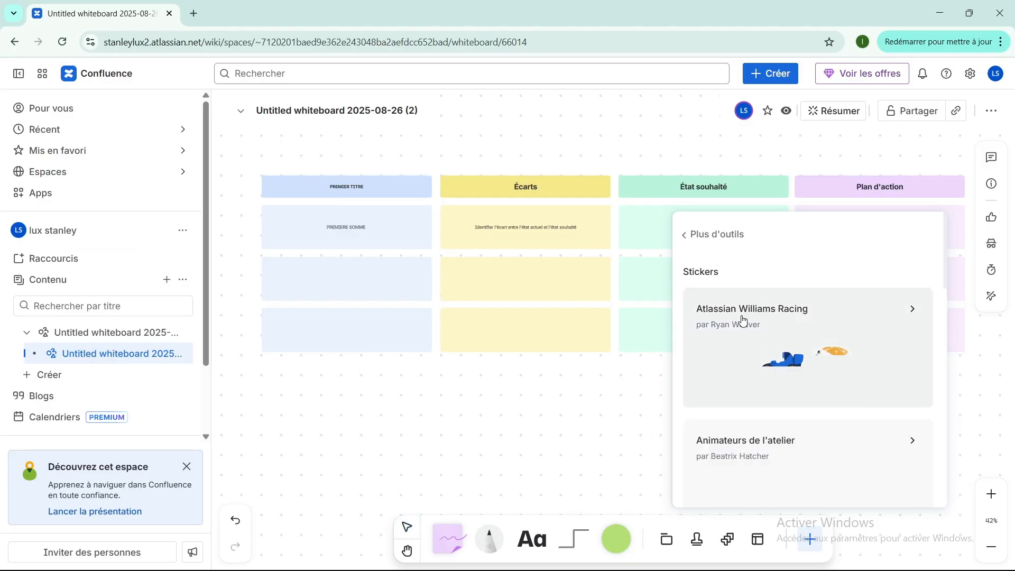
scroll(776, 408, down, 1)
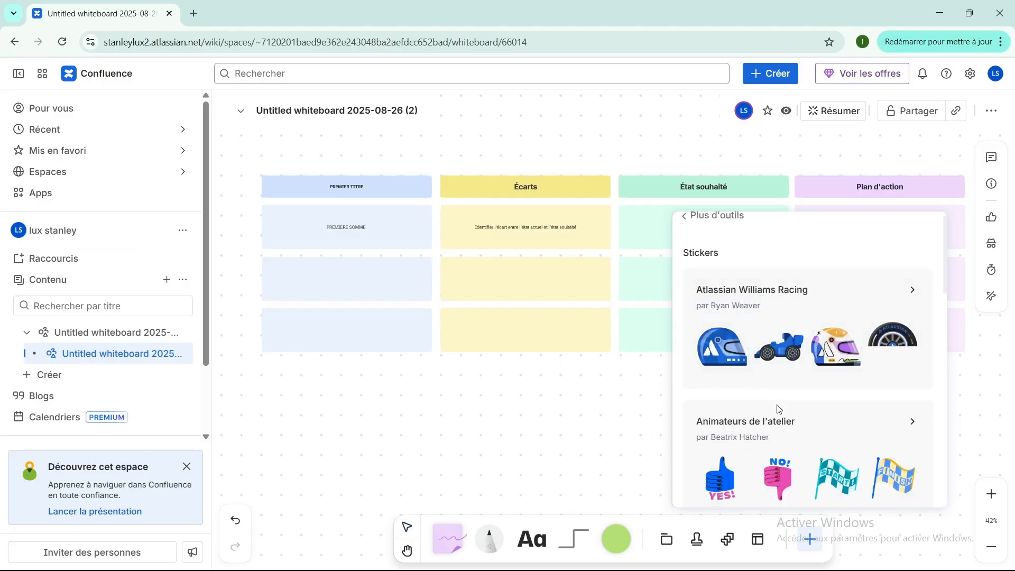
scroll(779, 409, down, 5)
scroll(779, 409, down, 8)
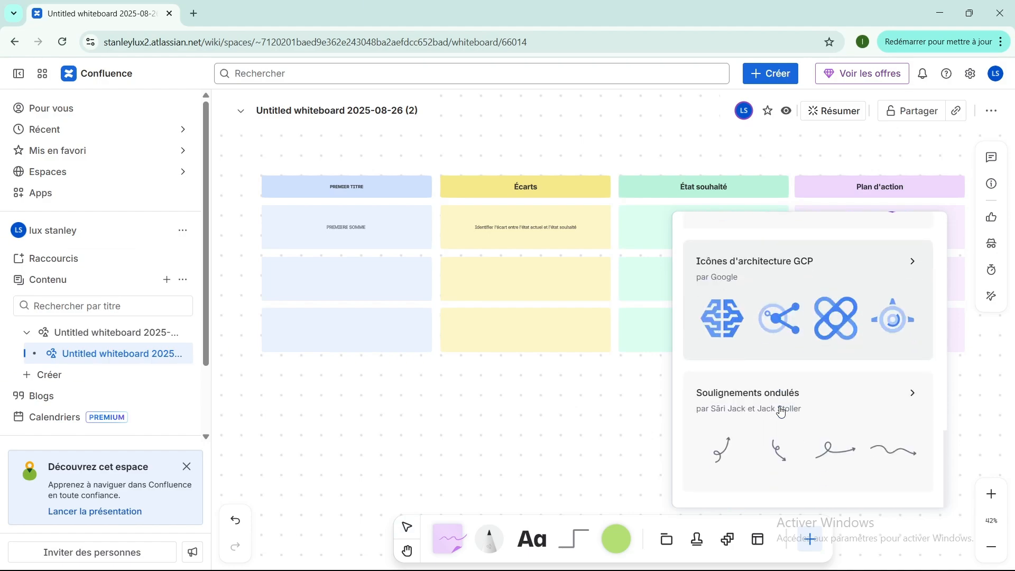
scroll(779, 410, up, 10)
scroll(777, 408, up, 4)
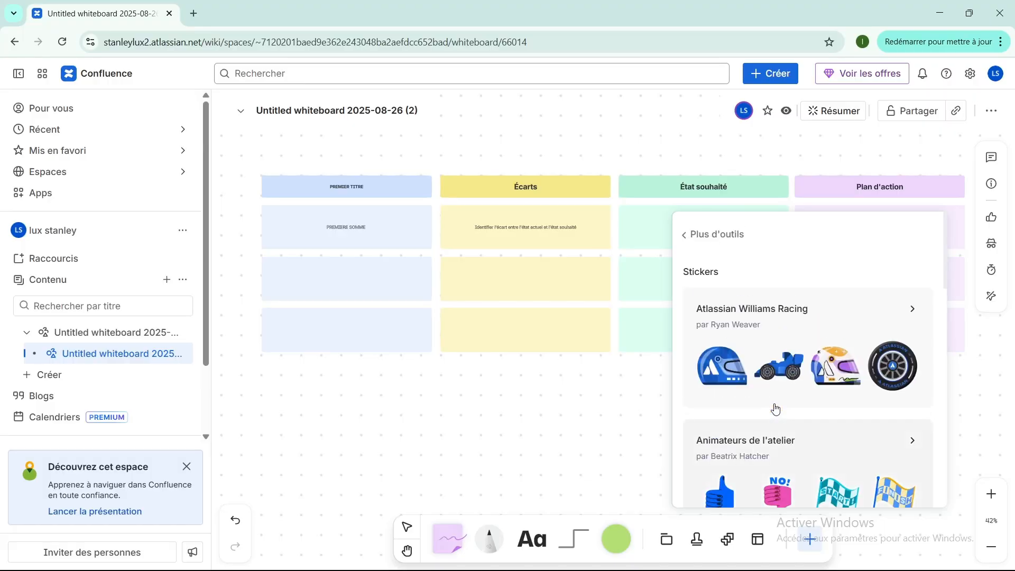
click(684, 238)
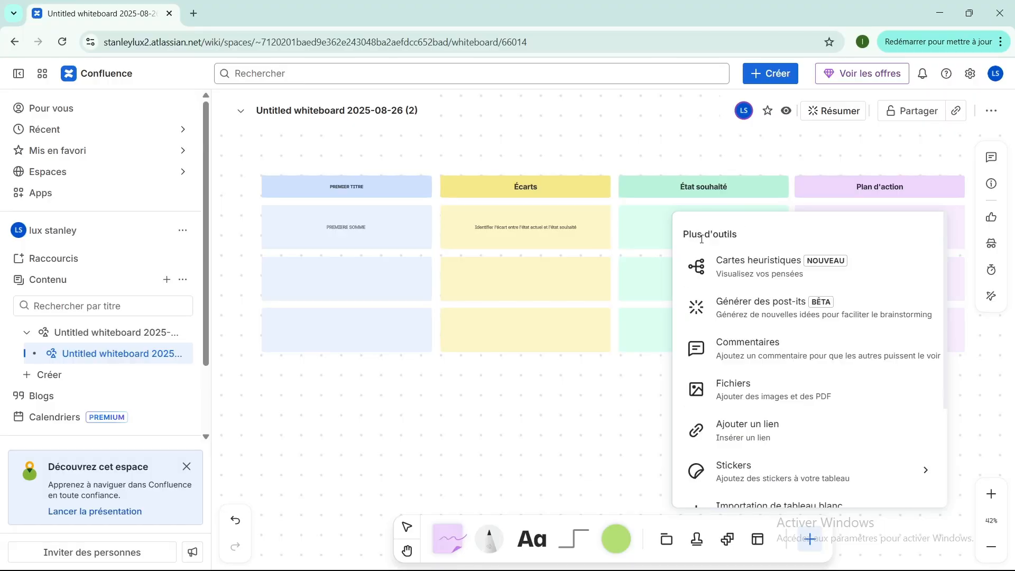
scroll(753, 328, down, 3)
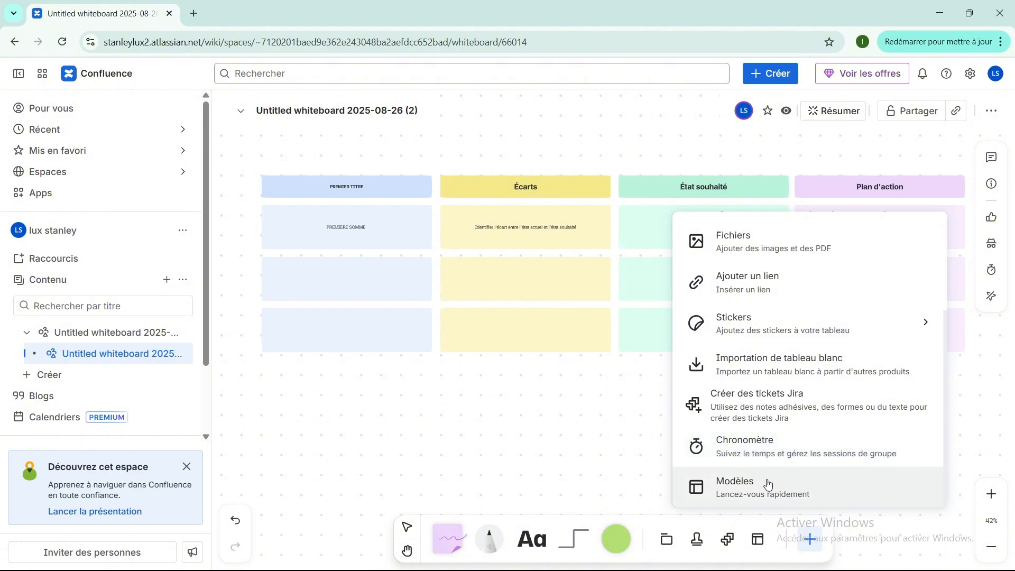
click(654, 458)
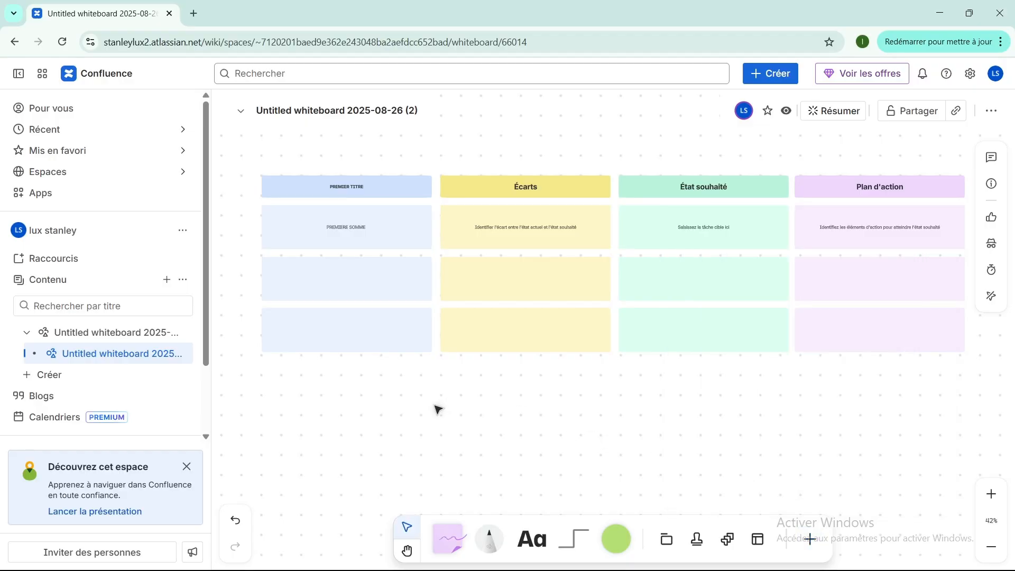
- Change the shape of the empty middle cell in the Écarts column to an ellipse
click(511, 231)
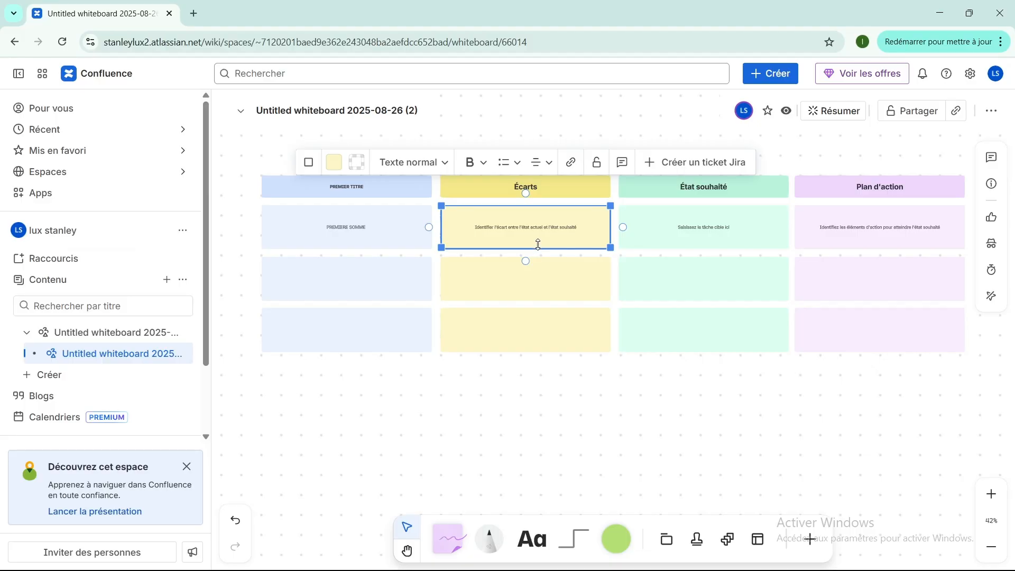
click(525, 278)
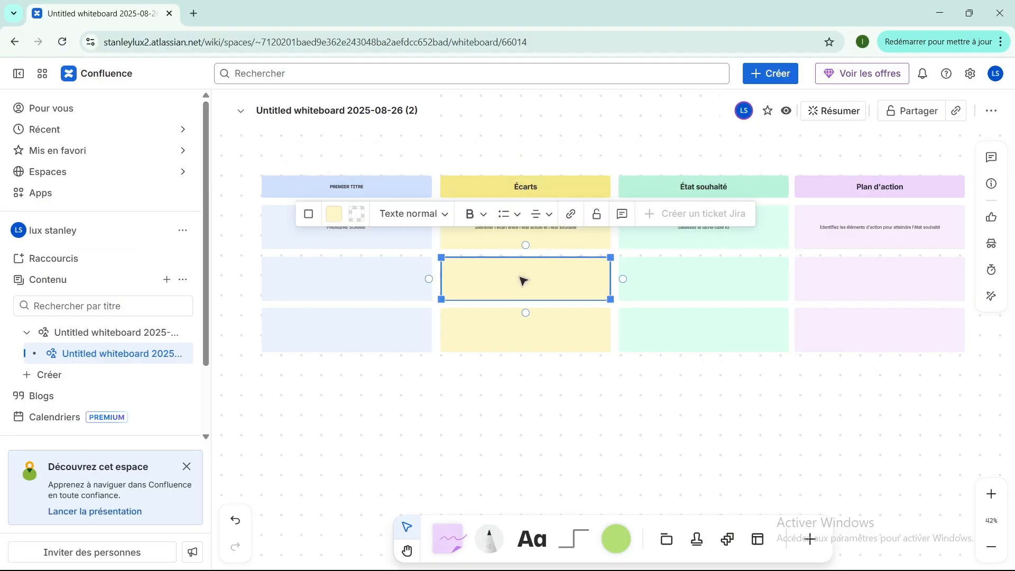
click(309, 216)
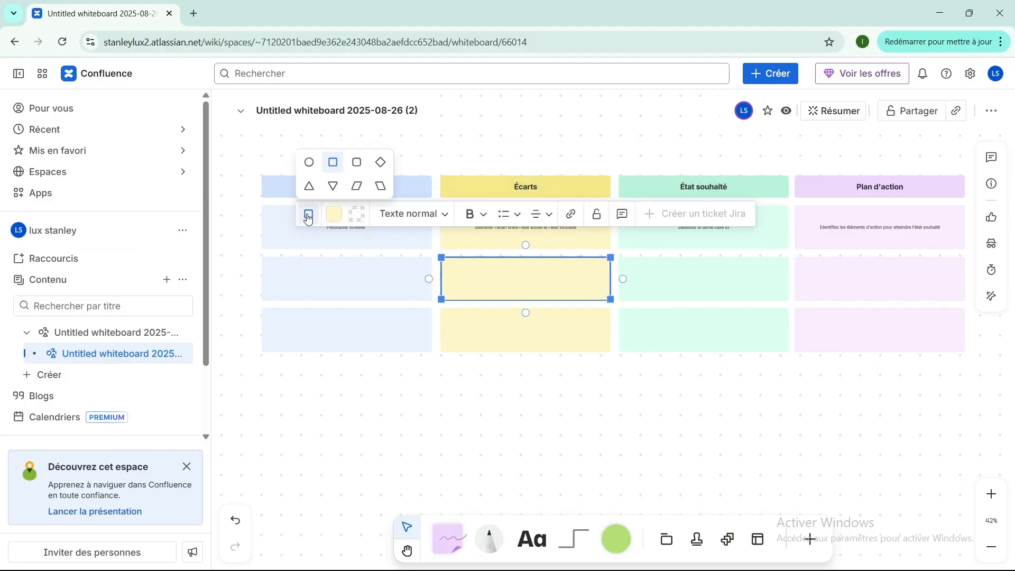
click(310, 162)
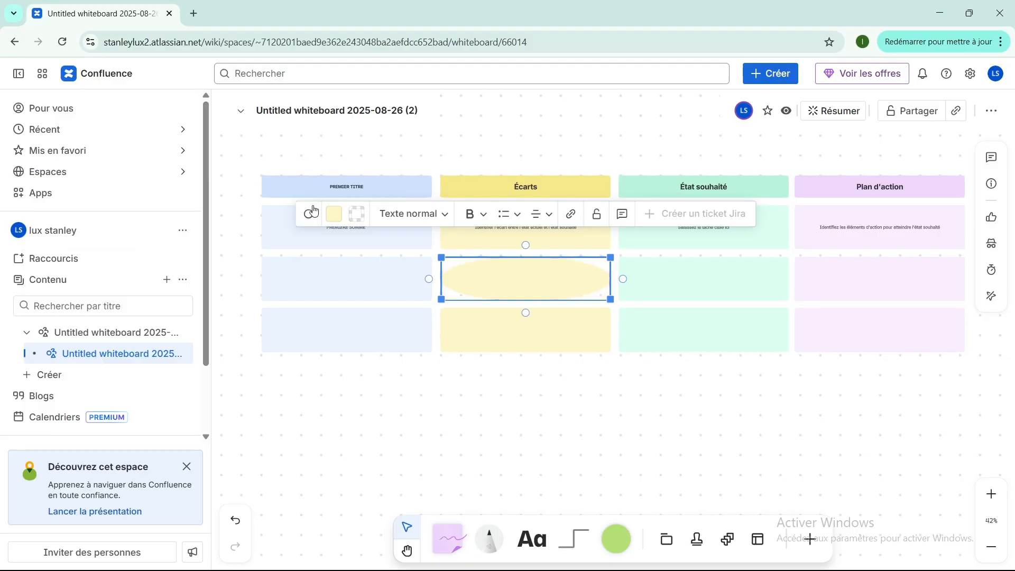
click(582, 447)
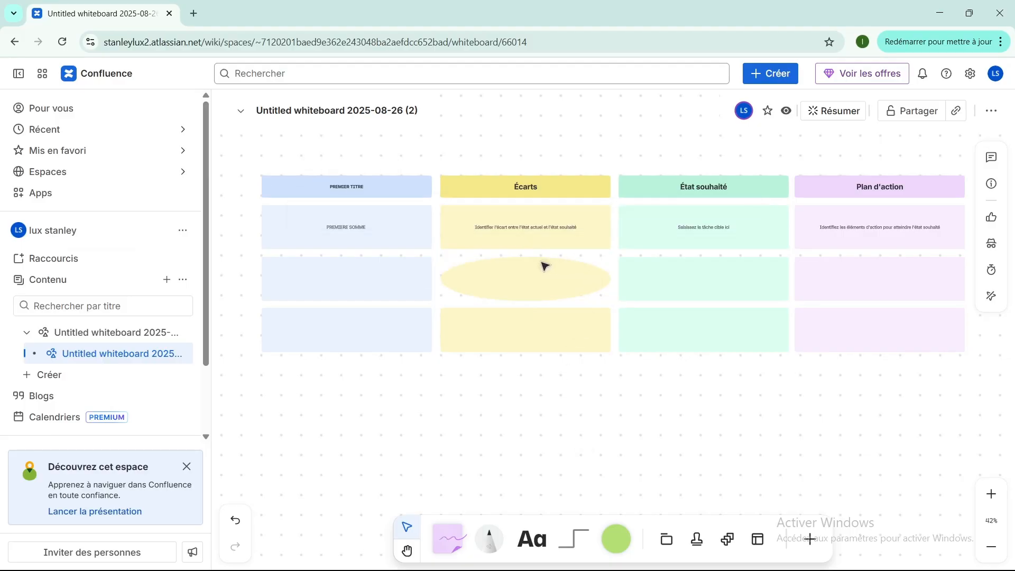
- Change the shape of the last cell in the Écarts column to a rounded rectangle
click(537, 333)
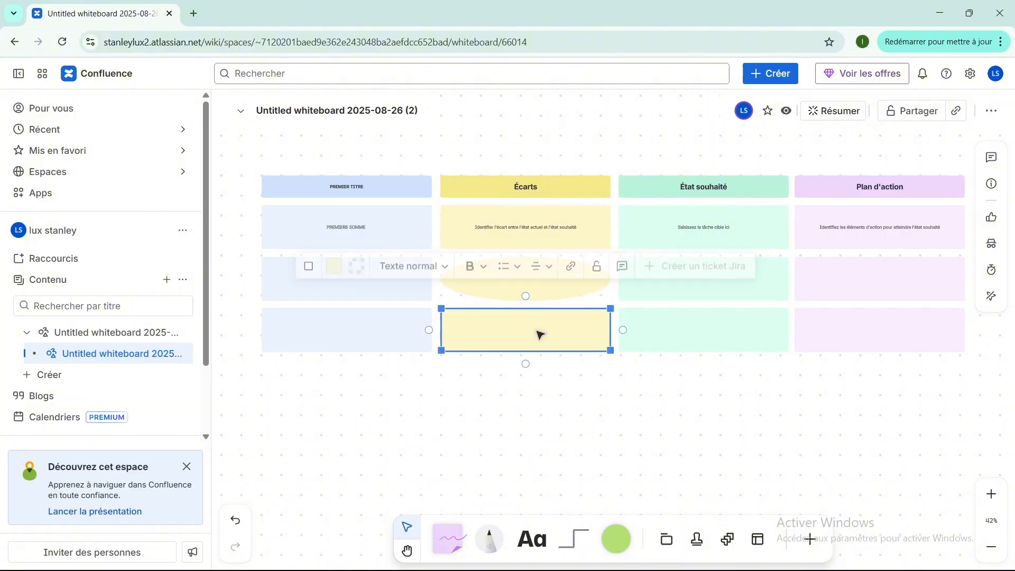
click(309, 265)
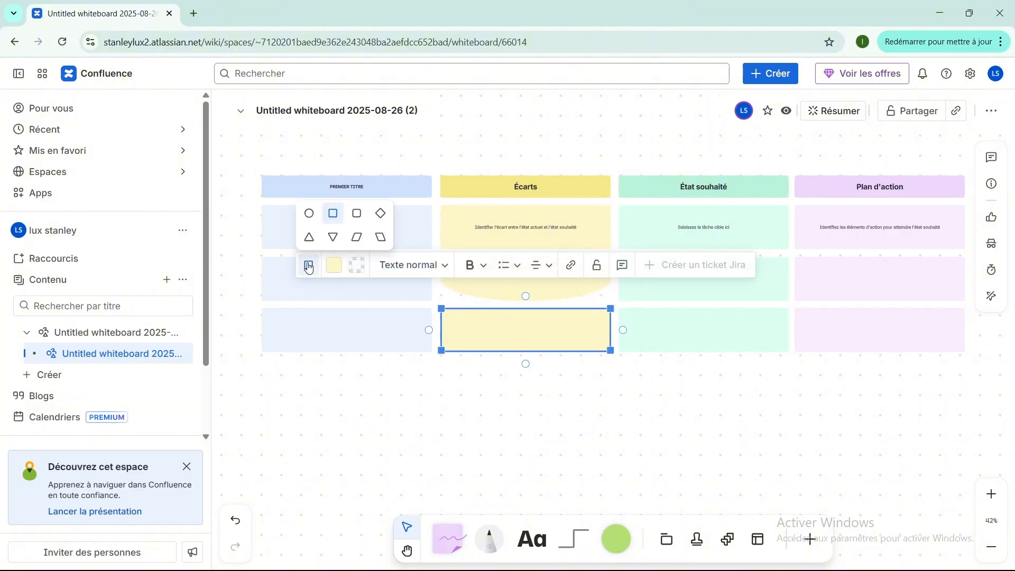
click(363, 217)
click(588, 417)
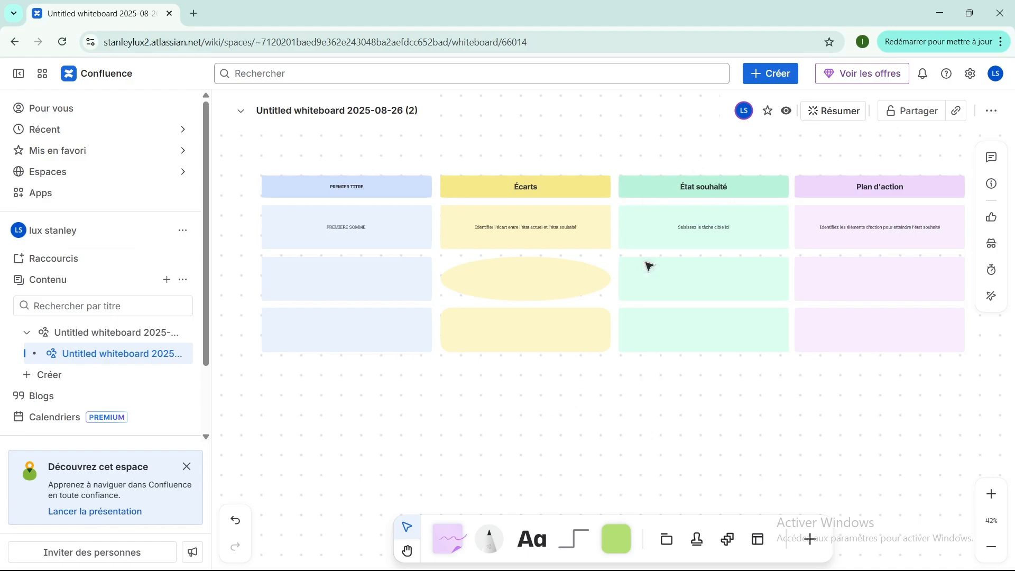
- Fill the first cell under the État souhaité header with the saturated orange colour
click(649, 237)
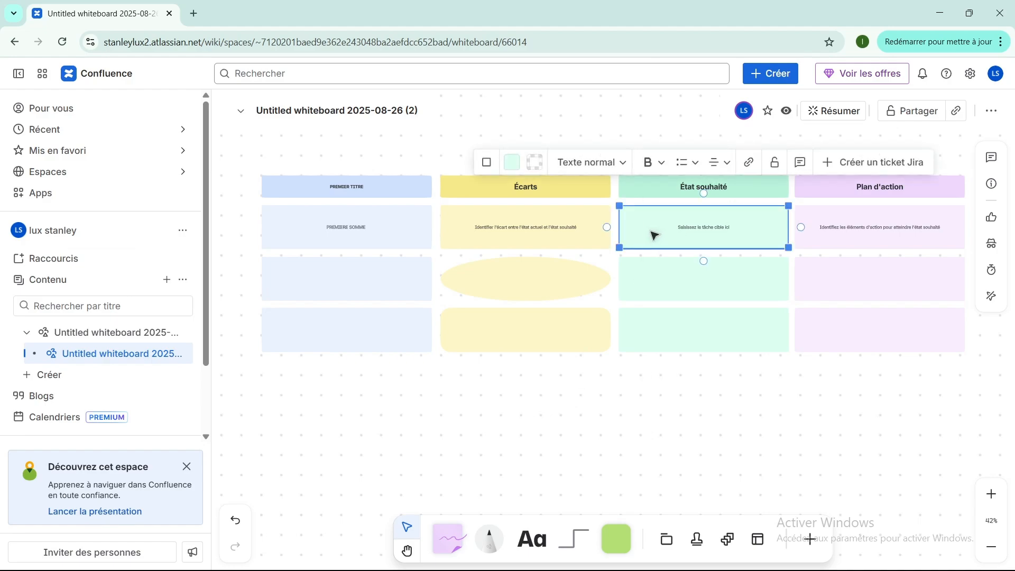
click(512, 164)
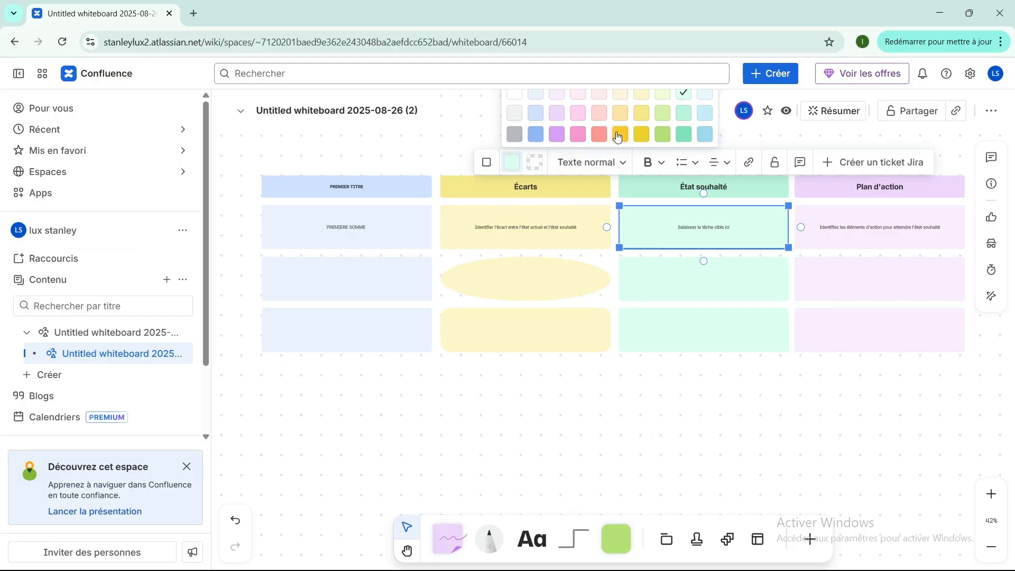
click(619, 134)
- Change the fill of the empty middle cell in the État souhaité column to the strong Rouge shade
click(629, 267)
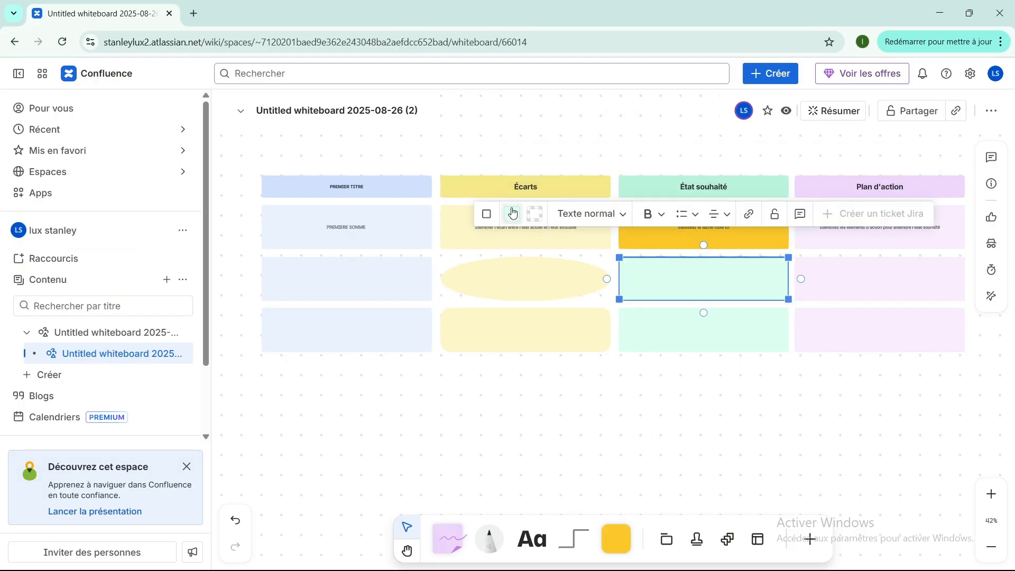
click(512, 213)
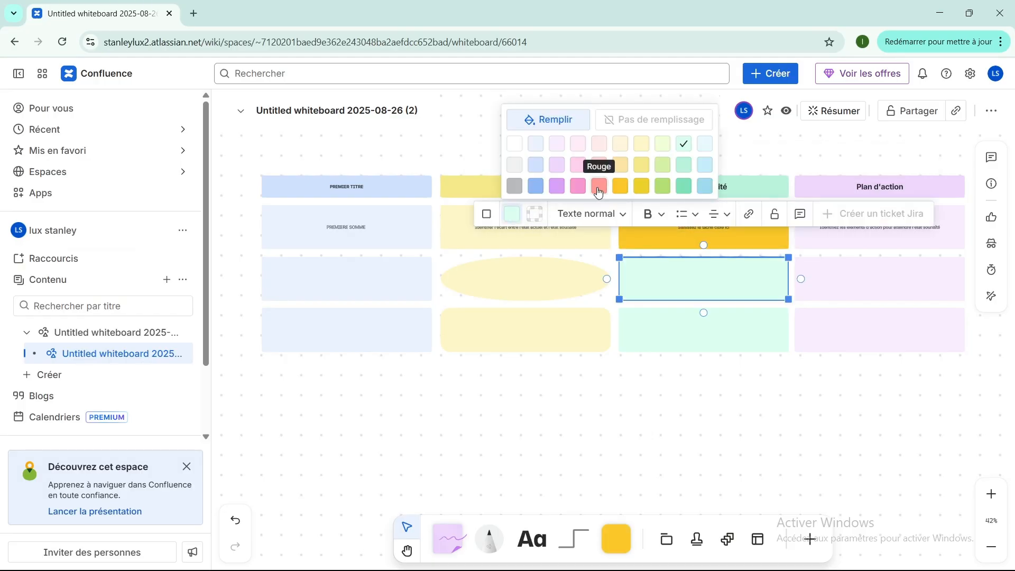
click(599, 186)
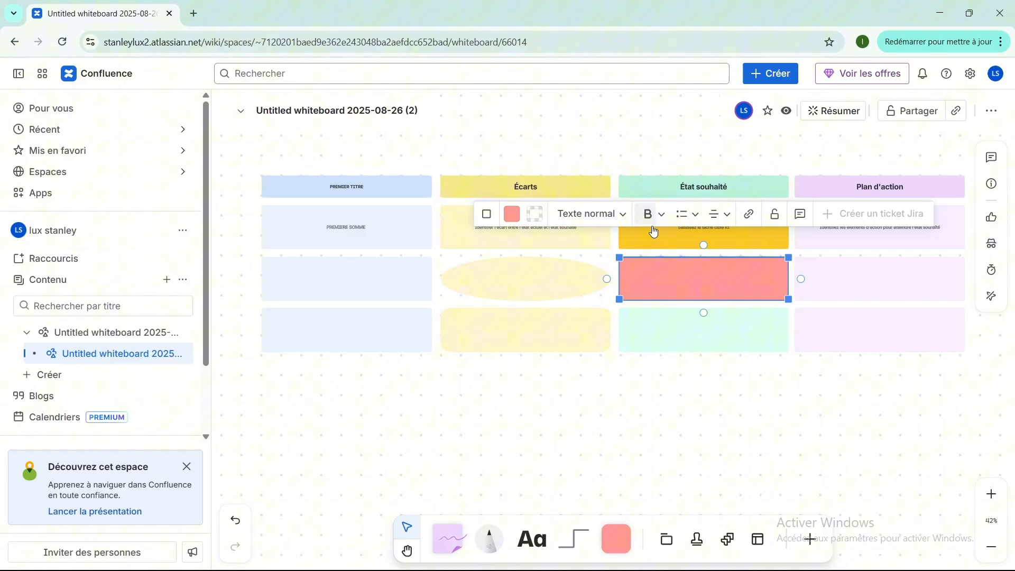
- Fill the last cell of the État souhaité column with dark yellow and deselect it
click(671, 322)
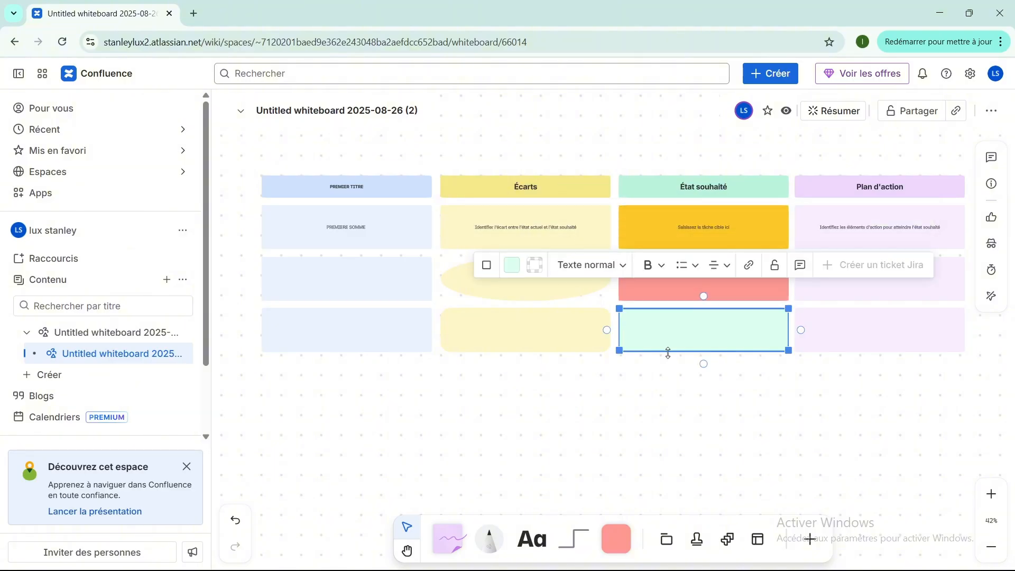
click(512, 264)
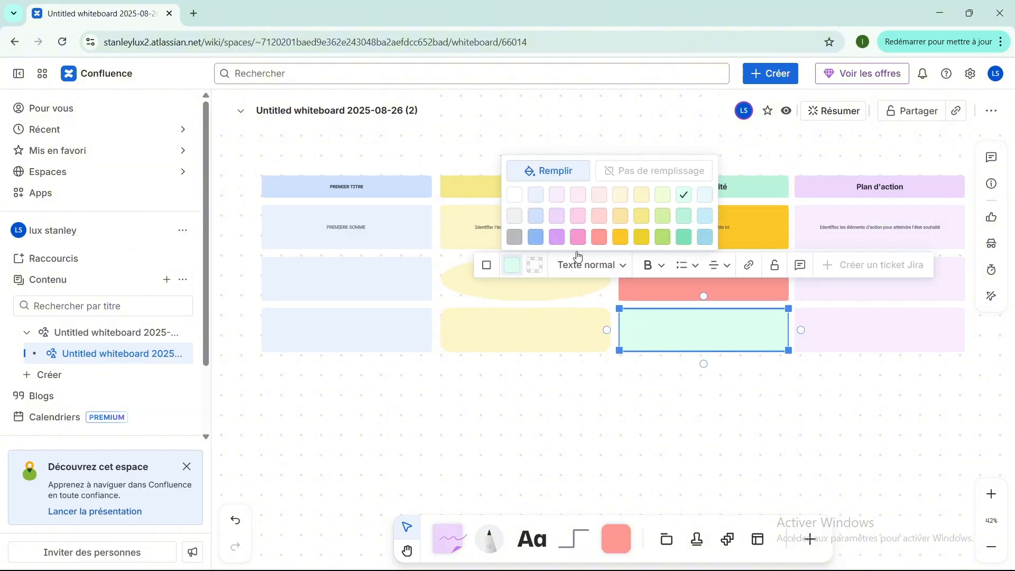
click(642, 237)
click(655, 423)
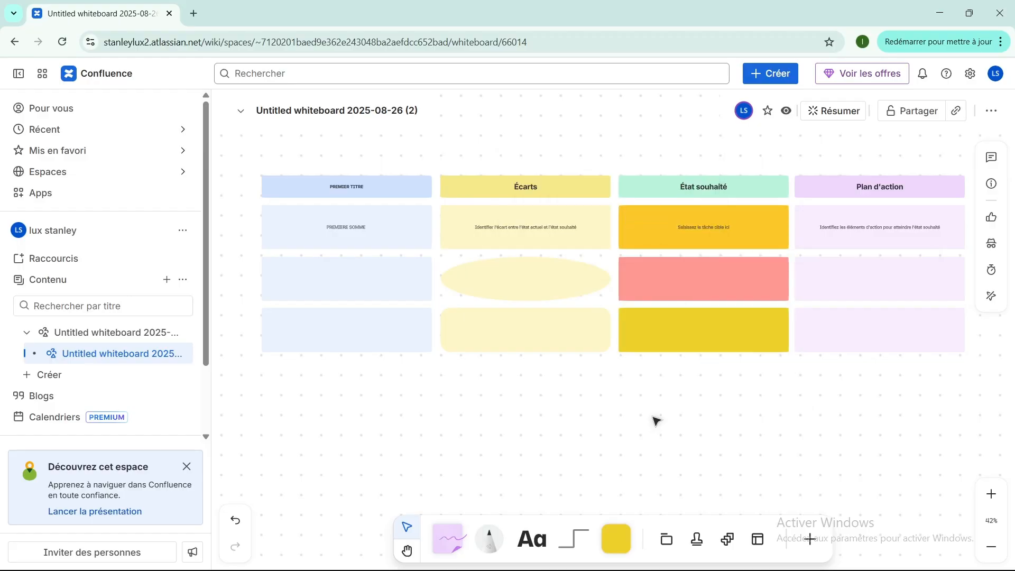
scroll(703, 416, down, 1)
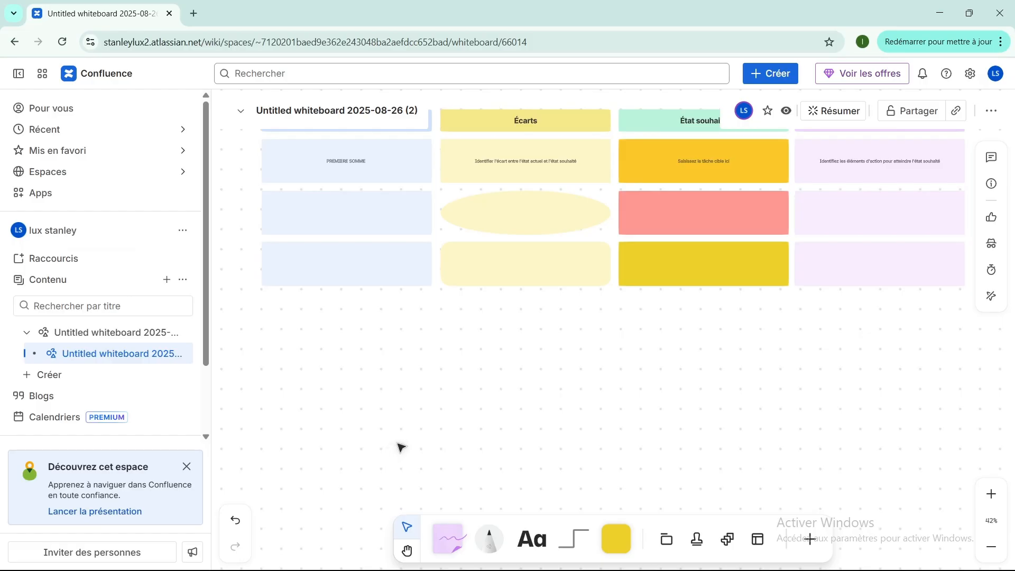
scroll(438, 474, up, 4)
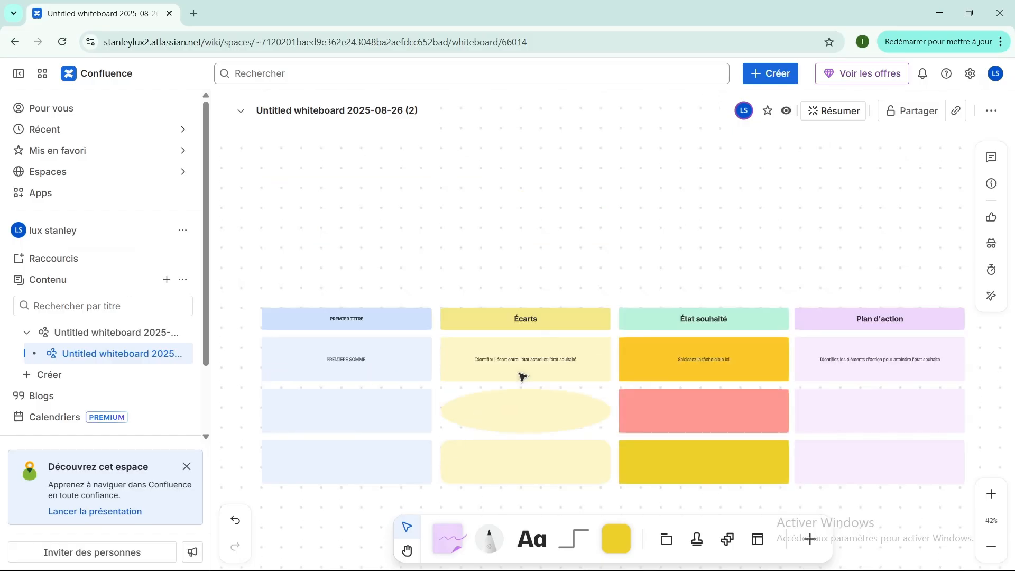
scroll(591, 373, down, 2)
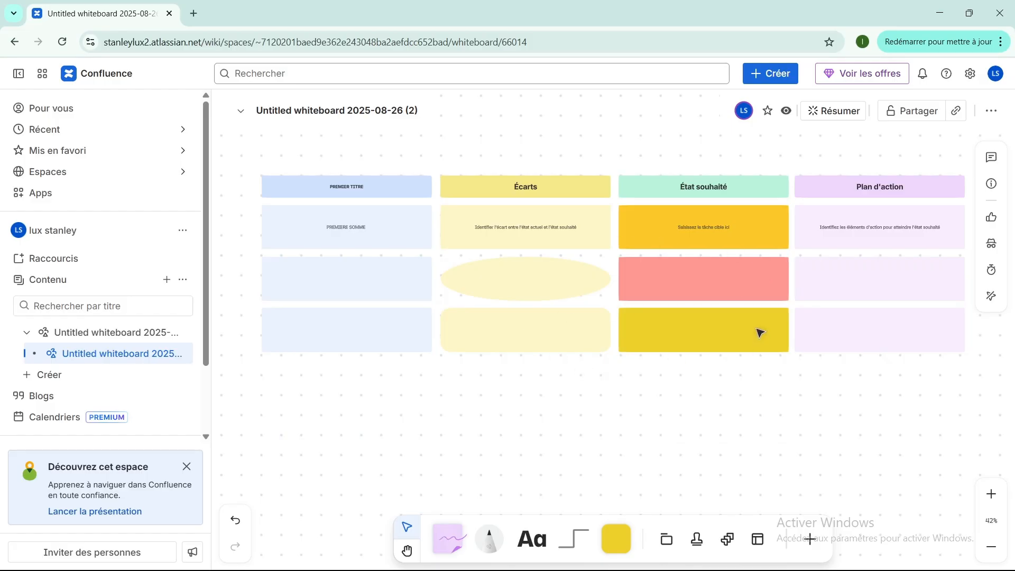
scroll(815, 323, down, 2)
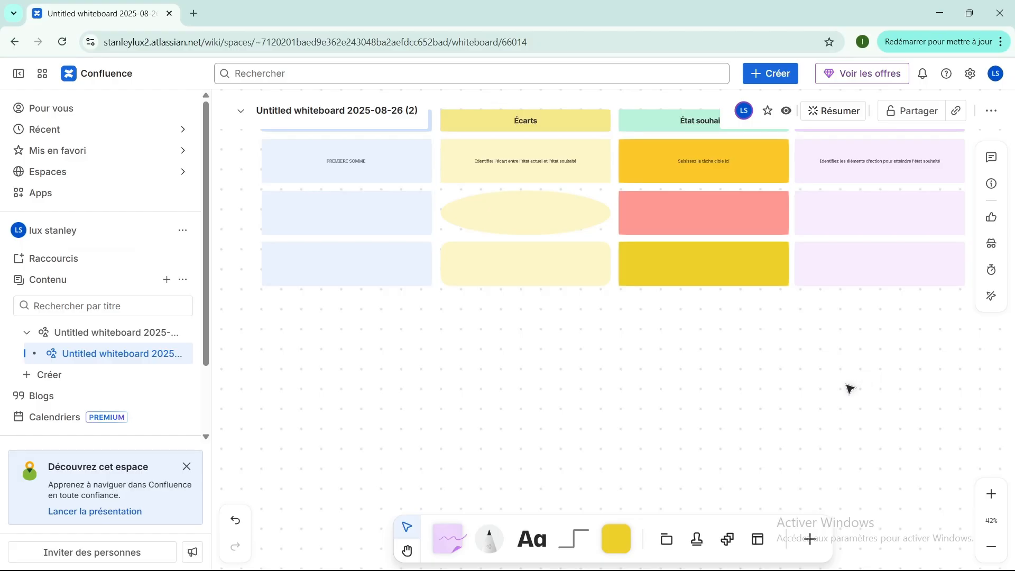
scroll(848, 389, down, 2)
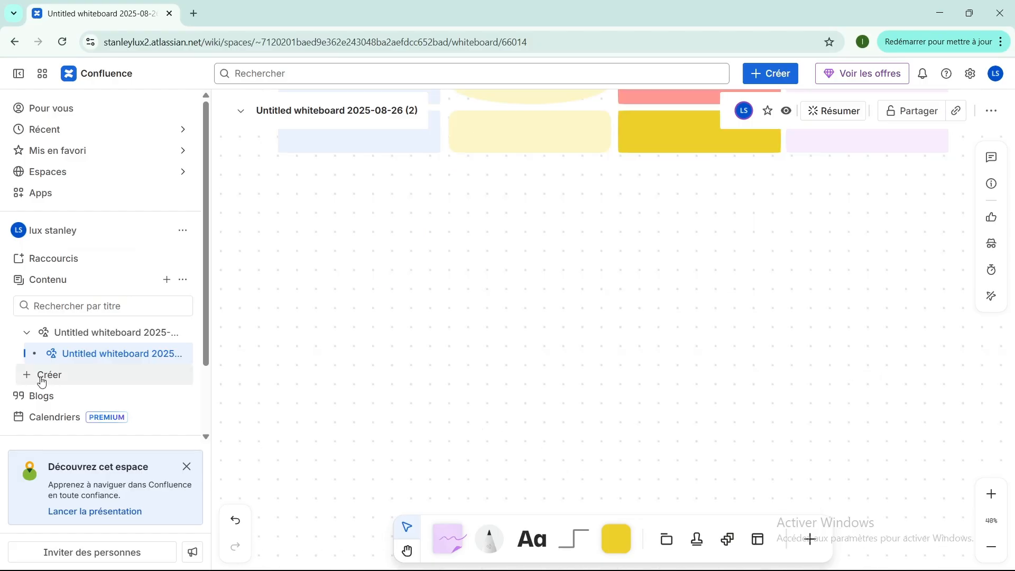
- Create a new page in the space's content and browse all page templates, previewing Affiche de projet, without applying one
click(42, 380)
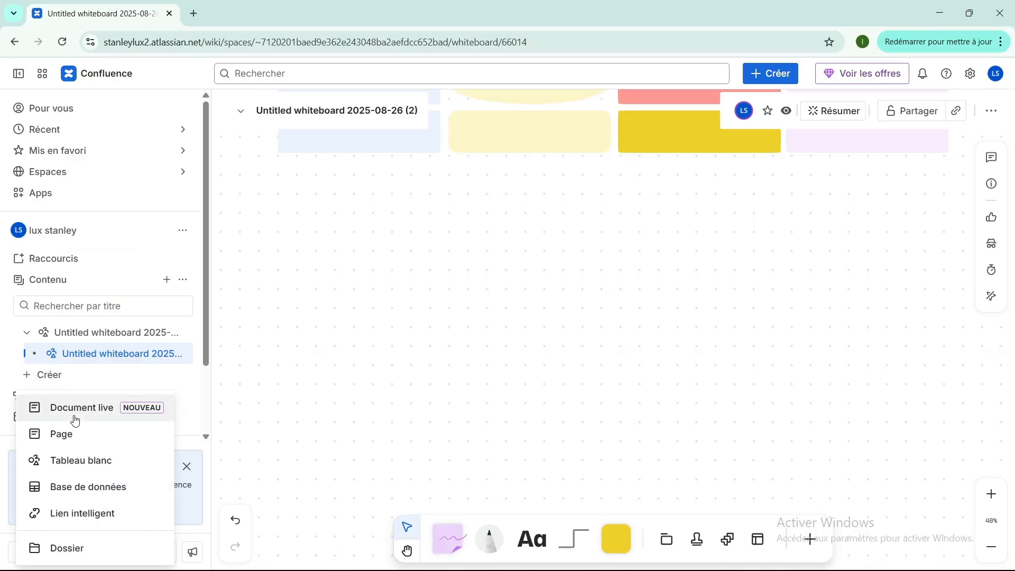
click(59, 442)
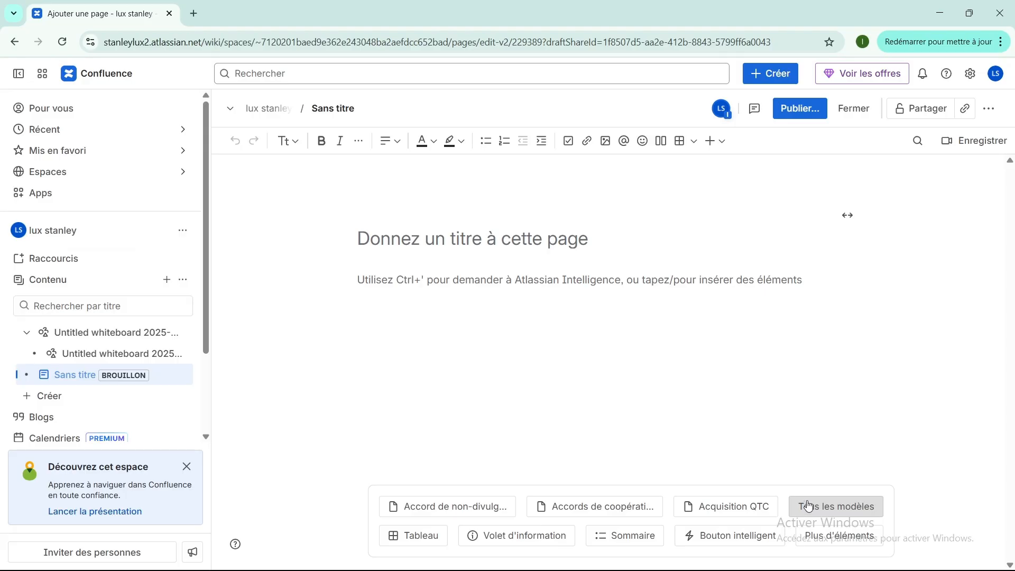
click(814, 508)
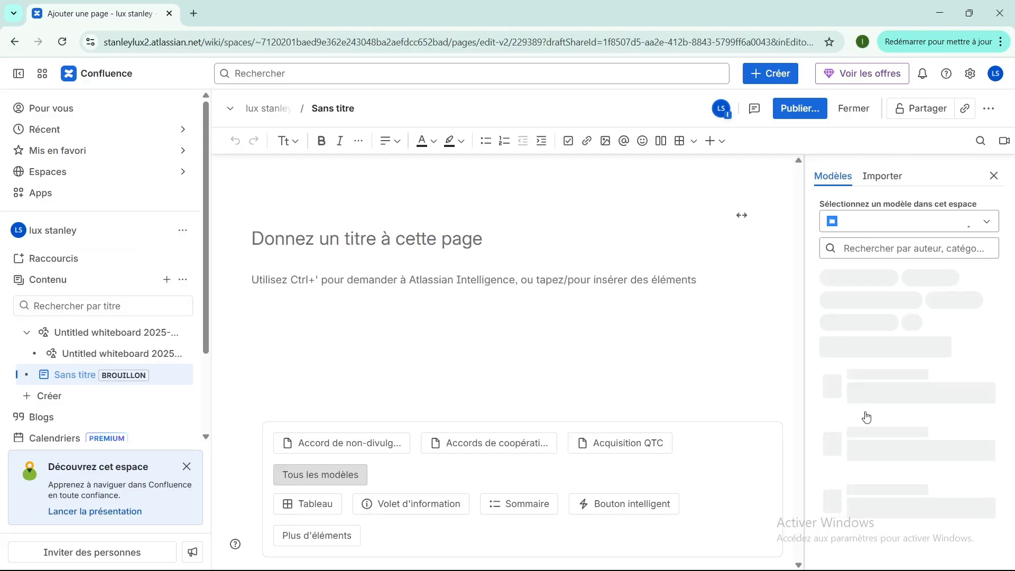
scroll(900, 308, down, 5)
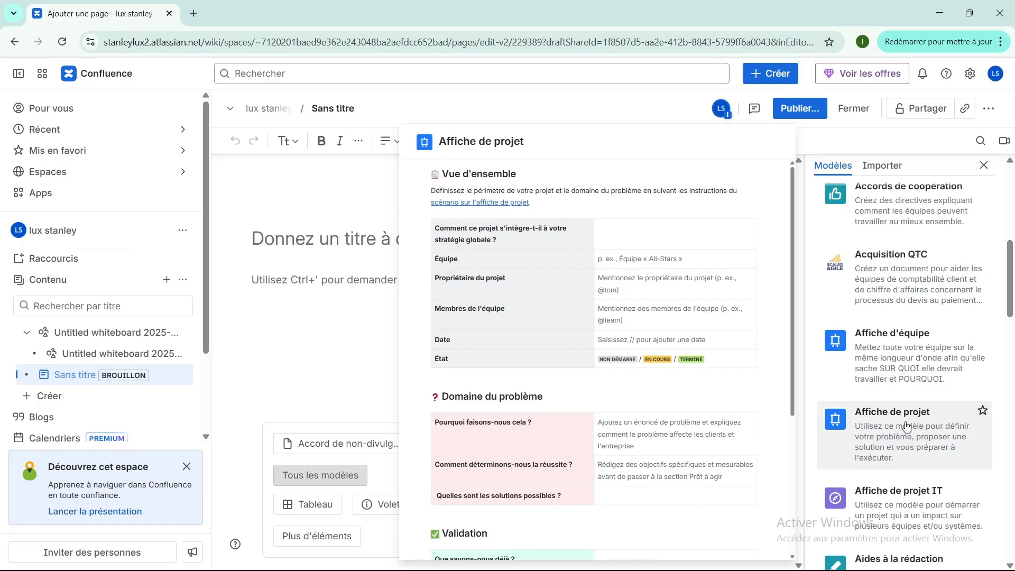
click(983, 166)
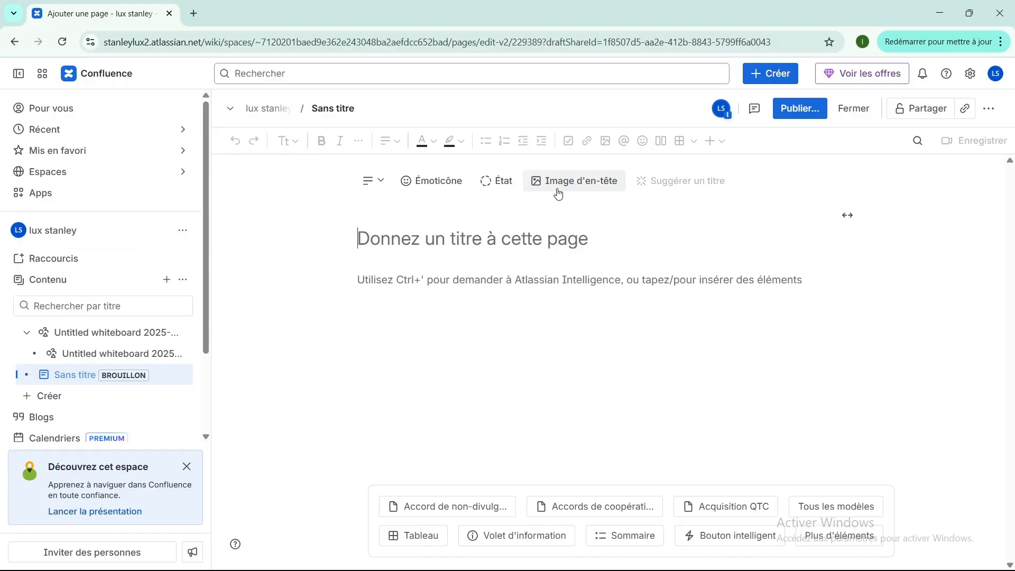
- Title the page NOUVEAU PROJET and add the smiling face with hearts emoji to the title
text(NOUVEAU PROJET)
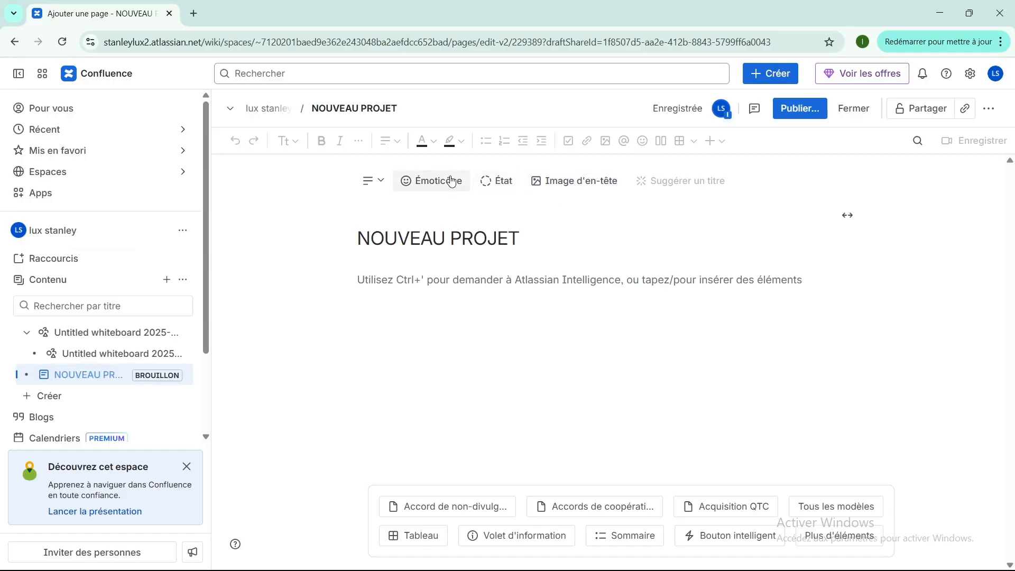
click(431, 187)
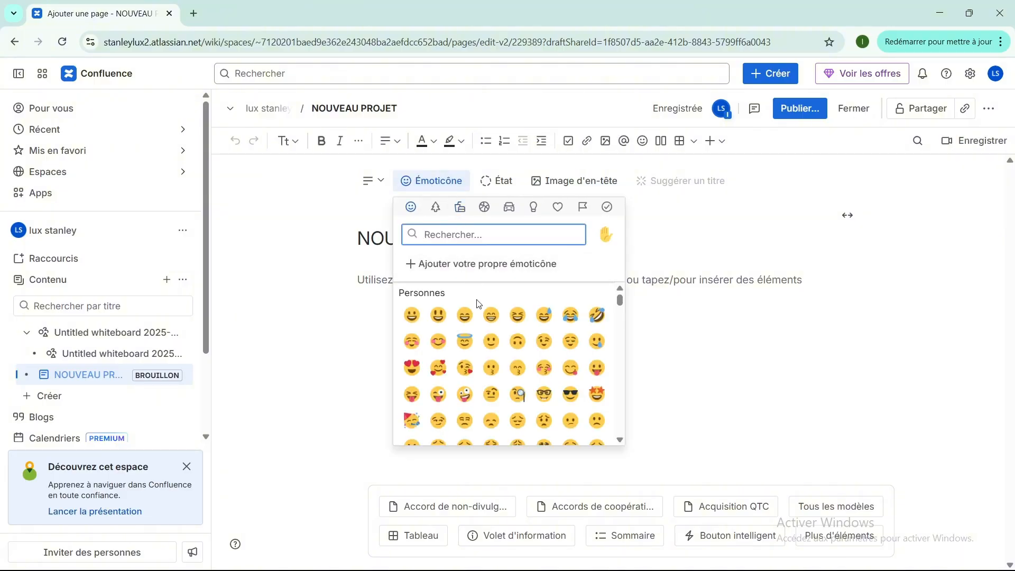
click(444, 373)
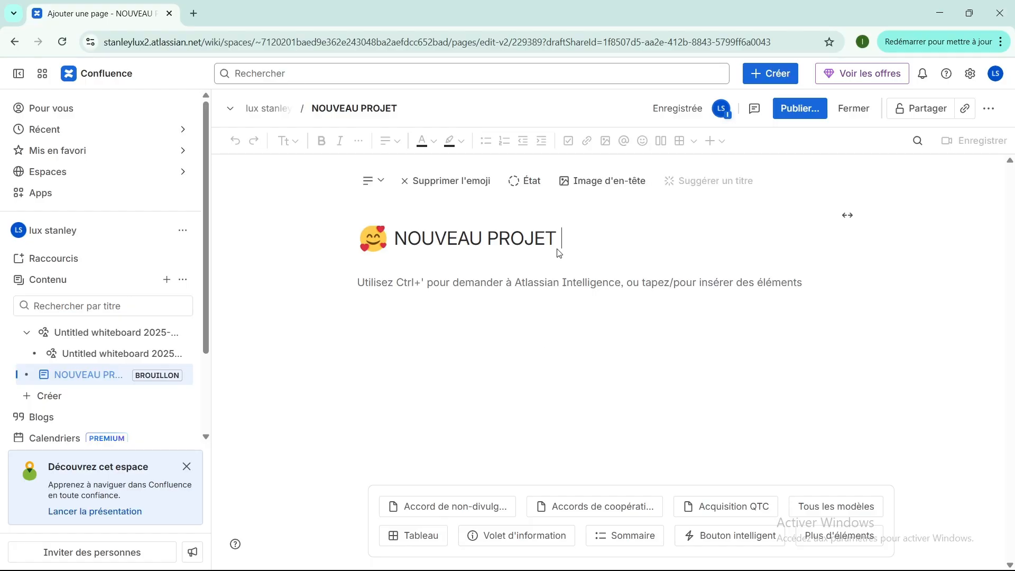
- Write two lines in the page body: BILAN ANNUEL and, below it, SOMME TOTAL DU BUDJET
key(Return)
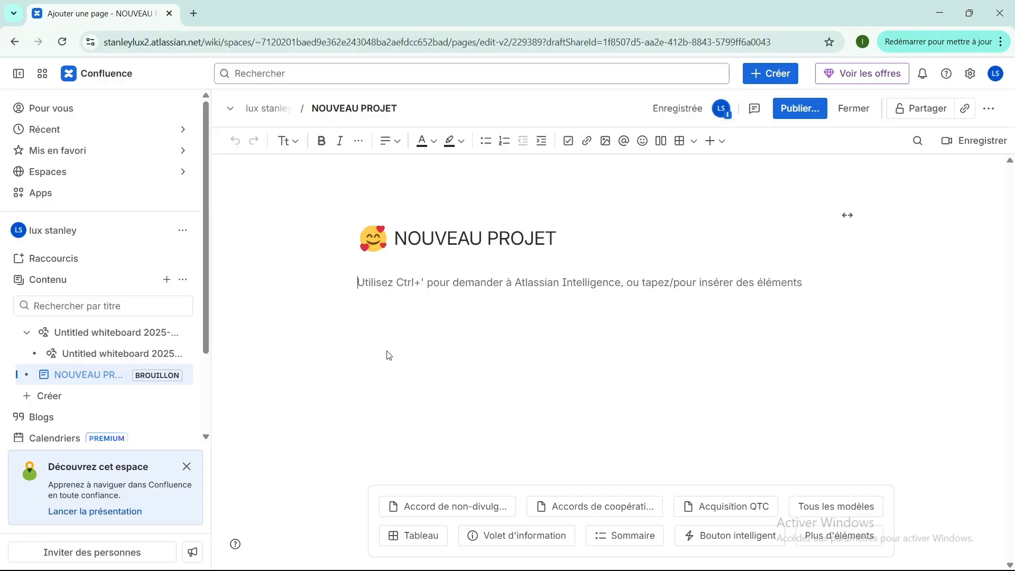
text(BILAN ANNUEL)
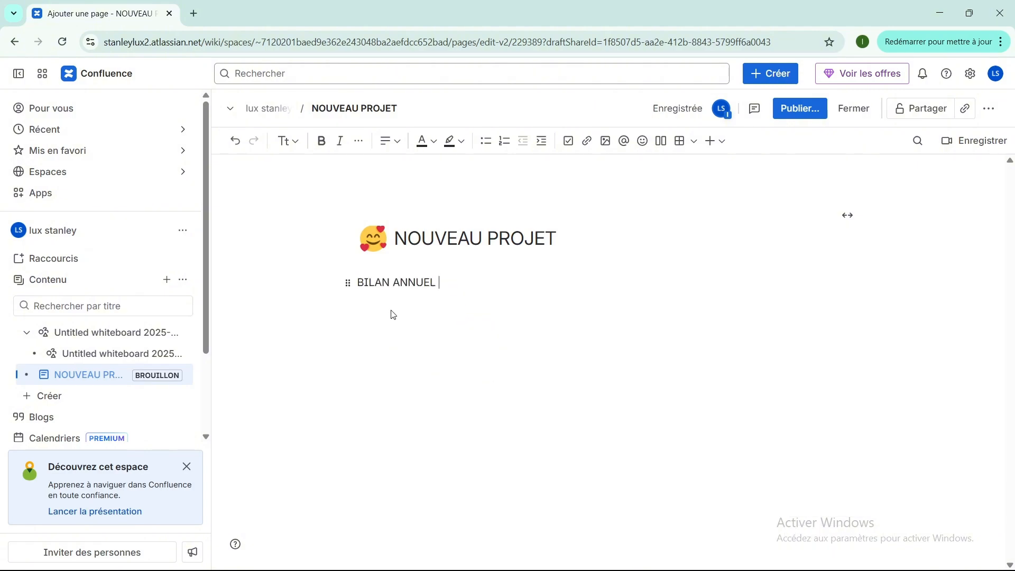
key(Return)
text(S)
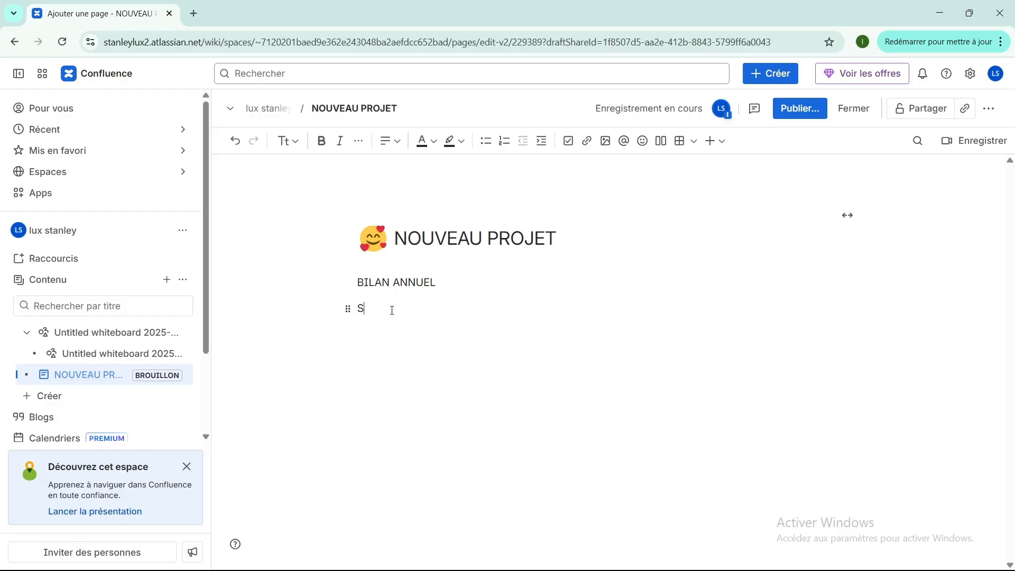
text(OMME TOTAL DU BUDJET)
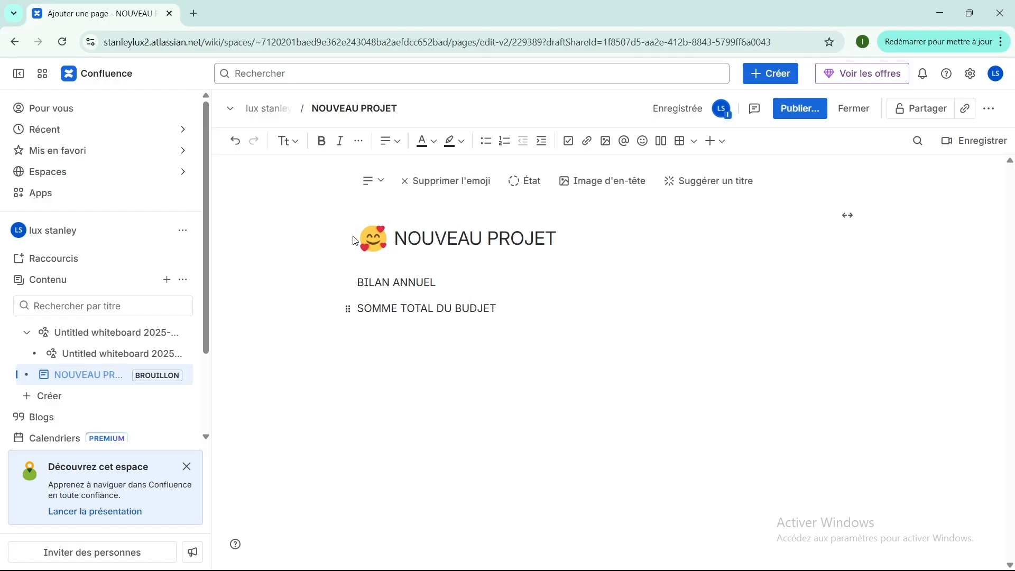
- Set the page's status to En cours and view the header image options without choosing an image
mouse_move(508, 215)
click(522, 187)
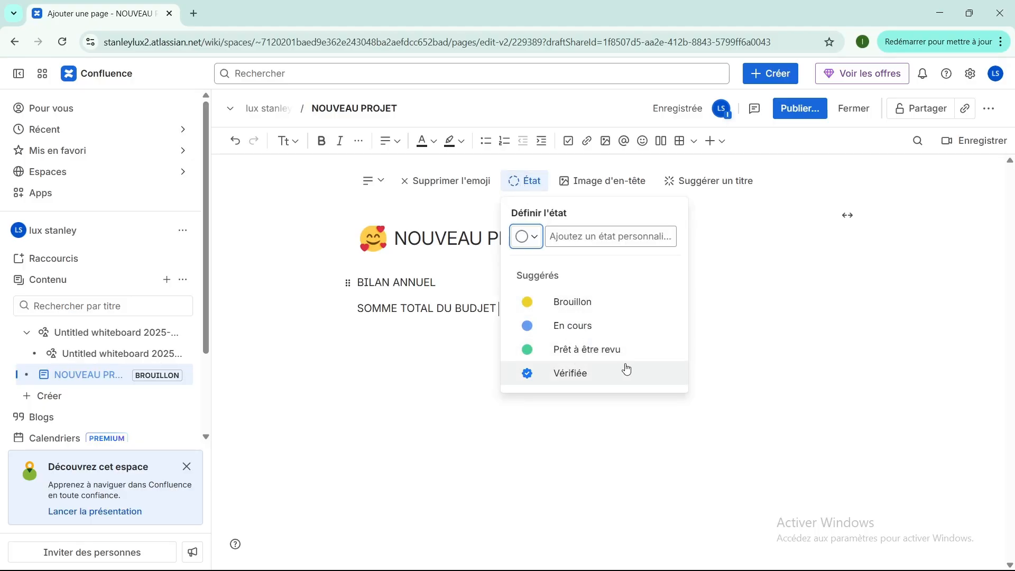
click(549, 335)
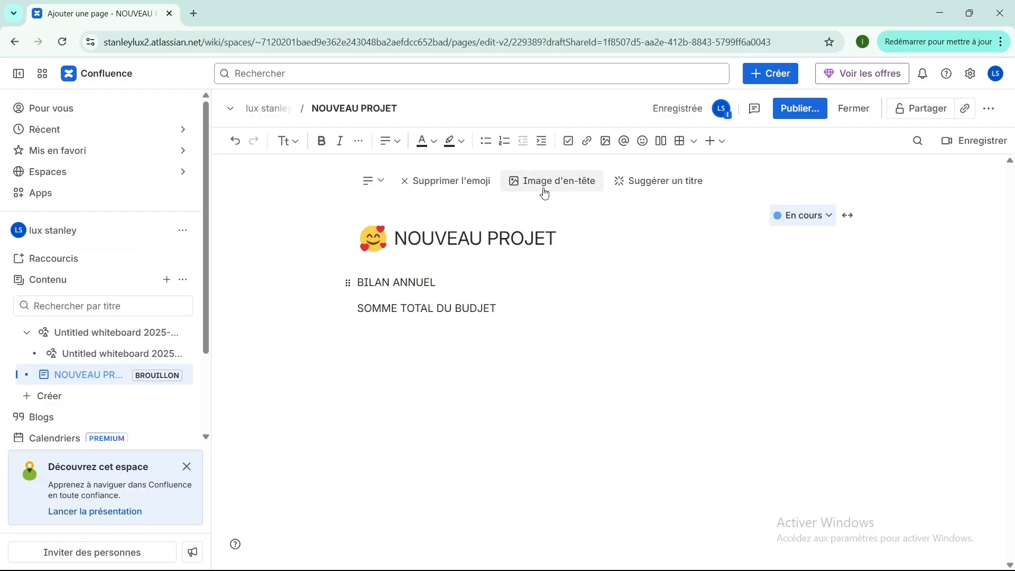
click(545, 187)
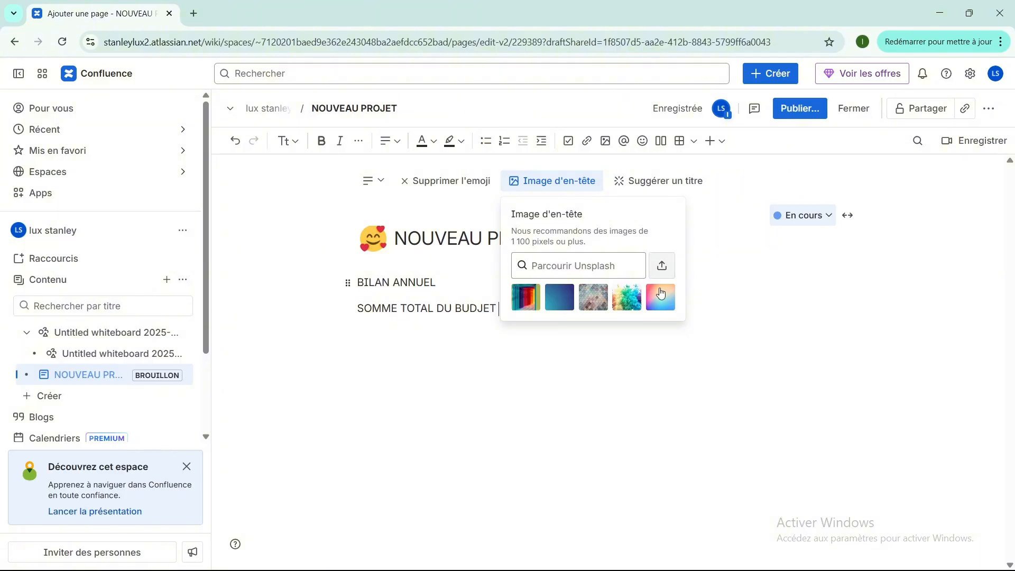
click(699, 367)
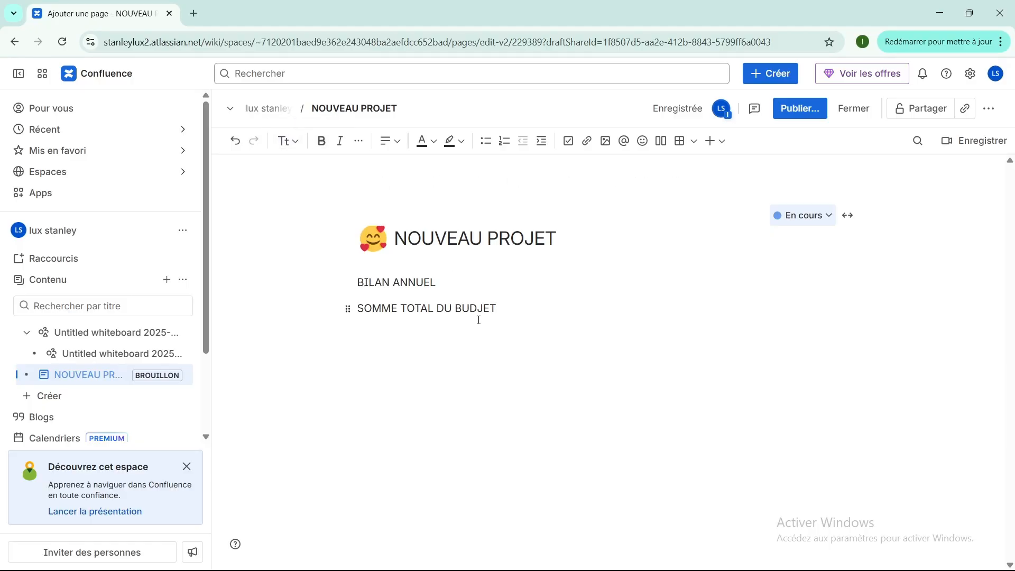
drag(497, 308, 353, 305)
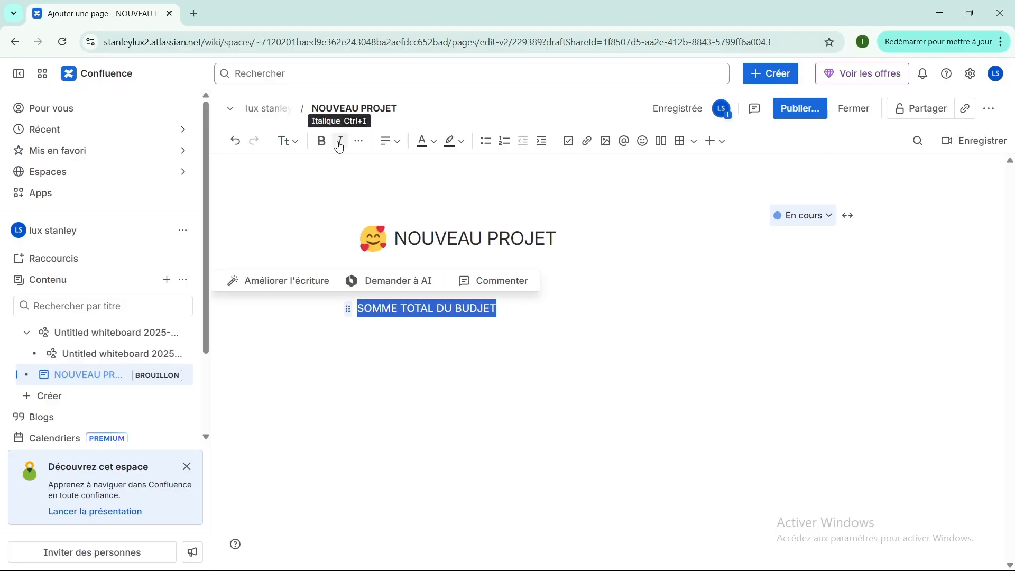
click(297, 146)
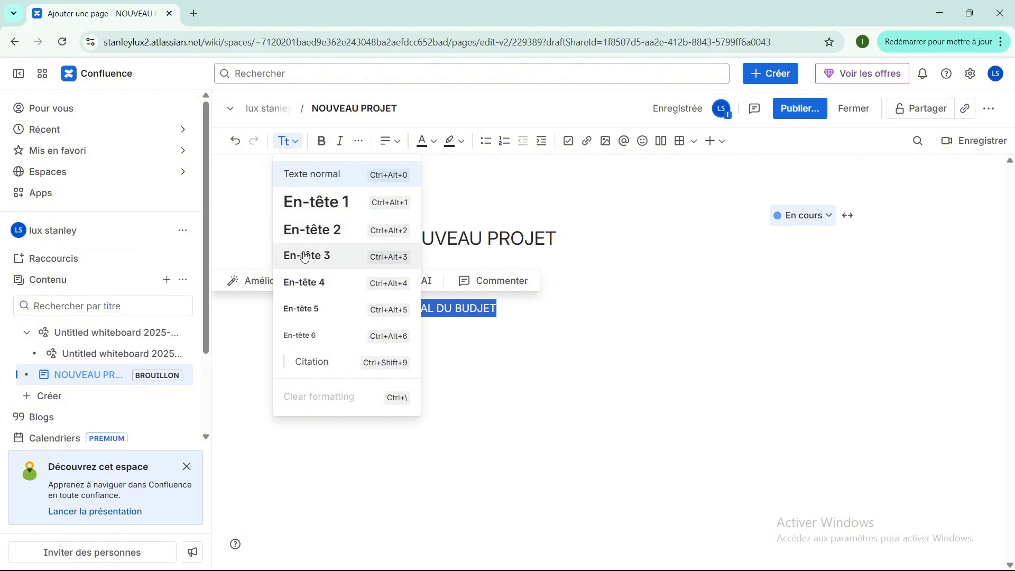
key(Escape)
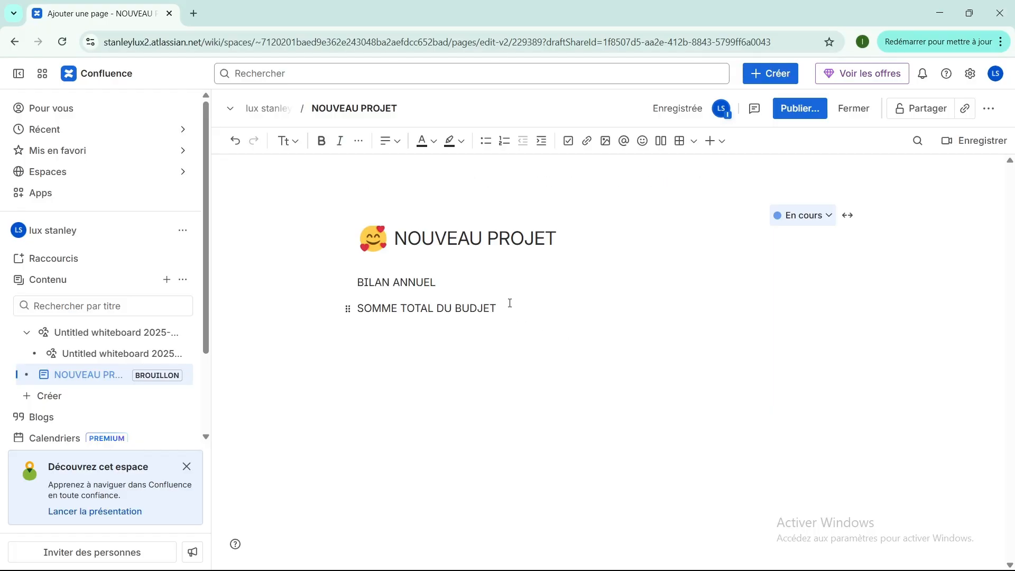
- Format the line SOMME TOTAL DU BUDJET in bold and italic
drag(500, 308, 348, 266)
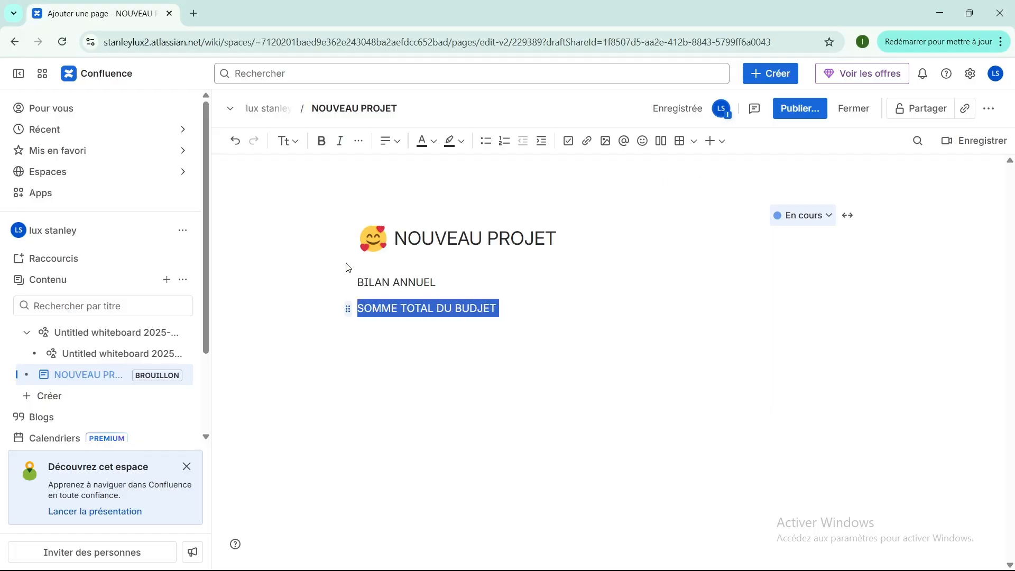
click(320, 148)
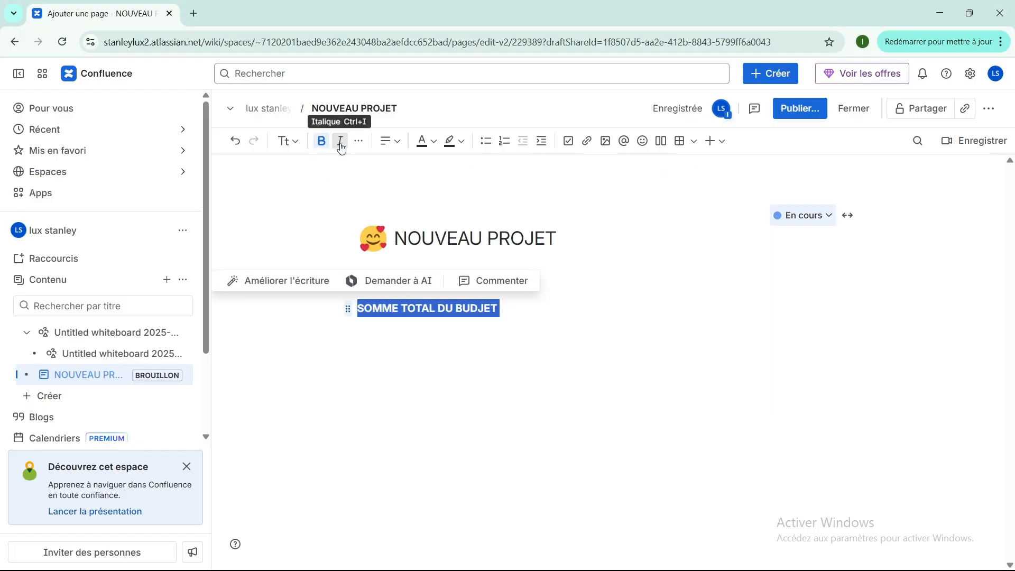
click(341, 148)
click(573, 351)
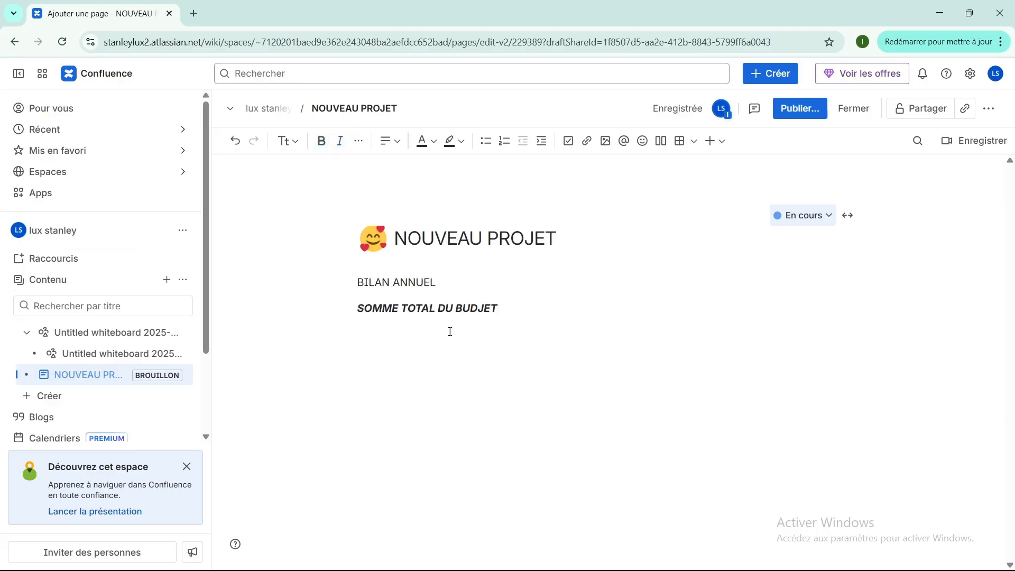
click(359, 142)
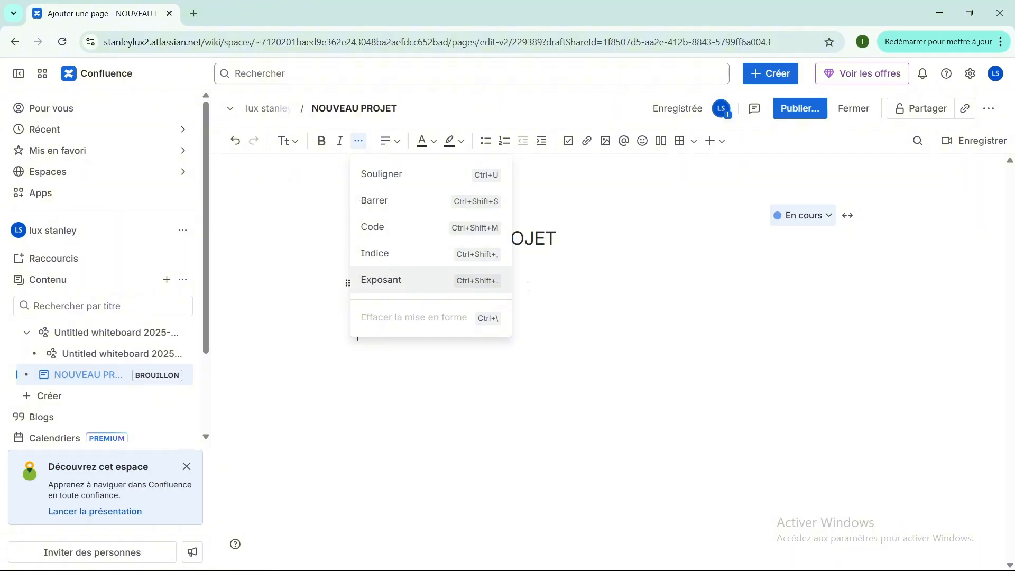
click(603, 307)
click(396, 141)
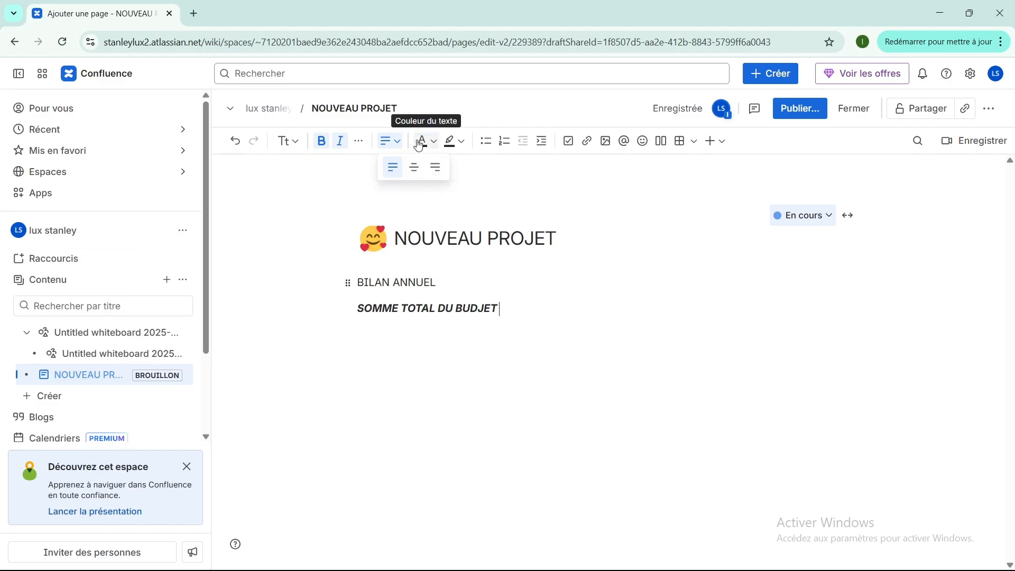
- Change the text color of the line SOMME TOTAL DU BUDJET to yellow-orange
click(434, 144)
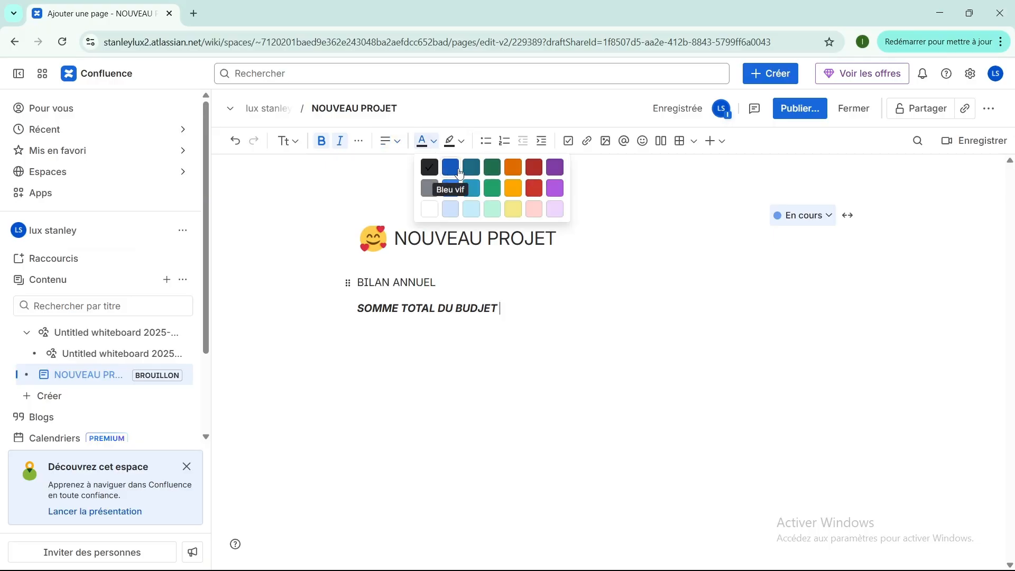
click(510, 173)
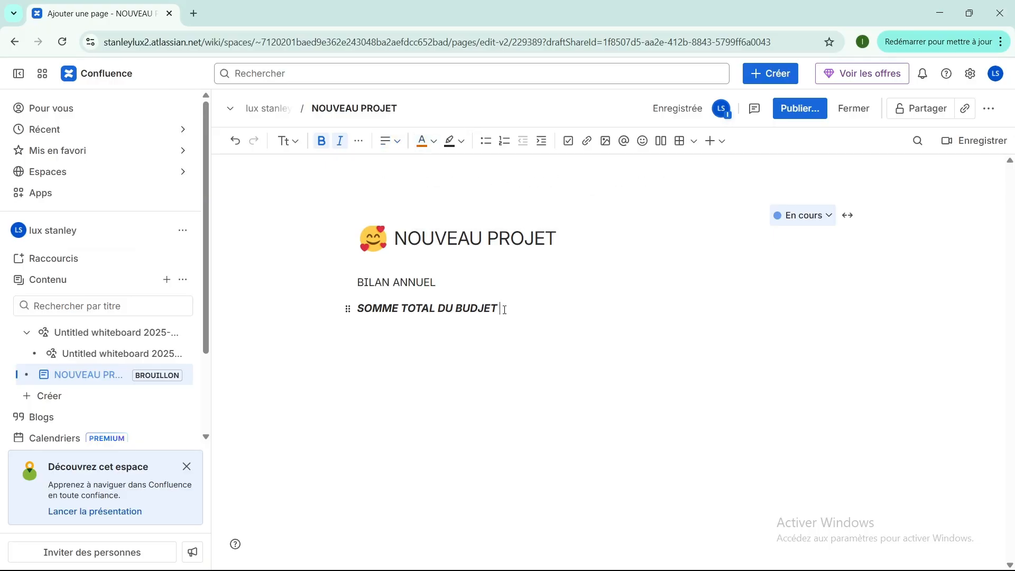
drag(500, 308, 347, 307)
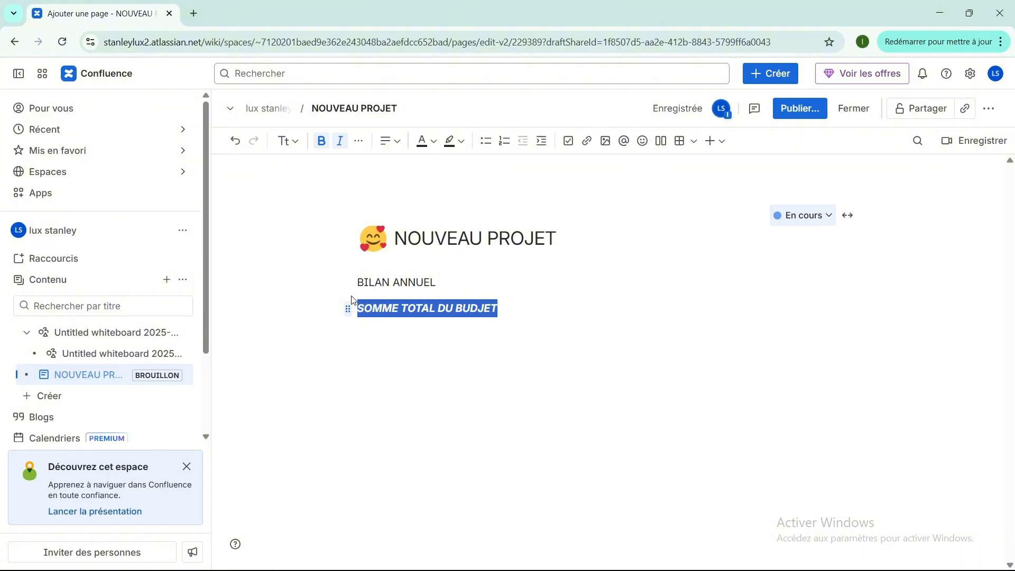
click(434, 141)
click(514, 190)
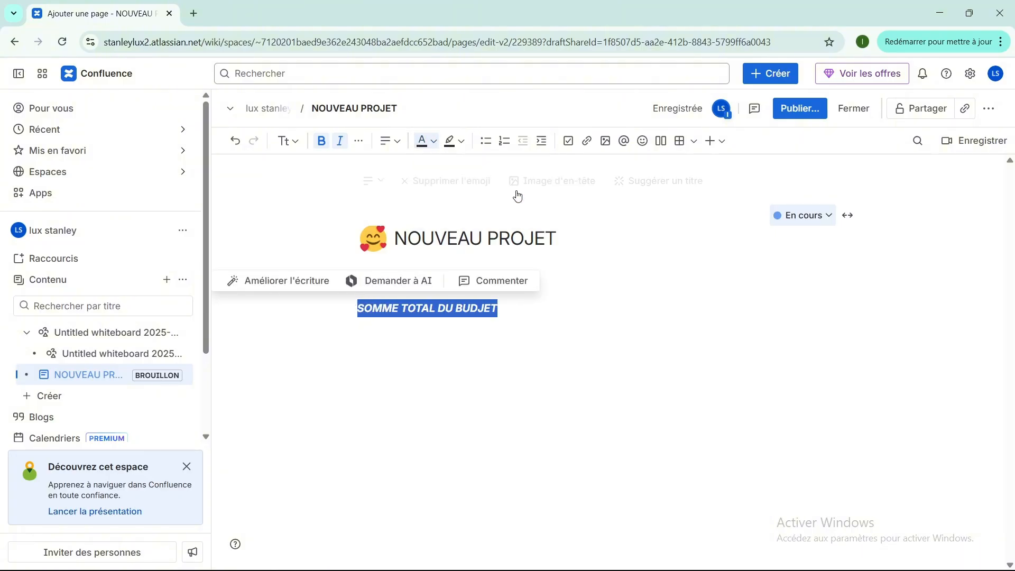
click(581, 290)
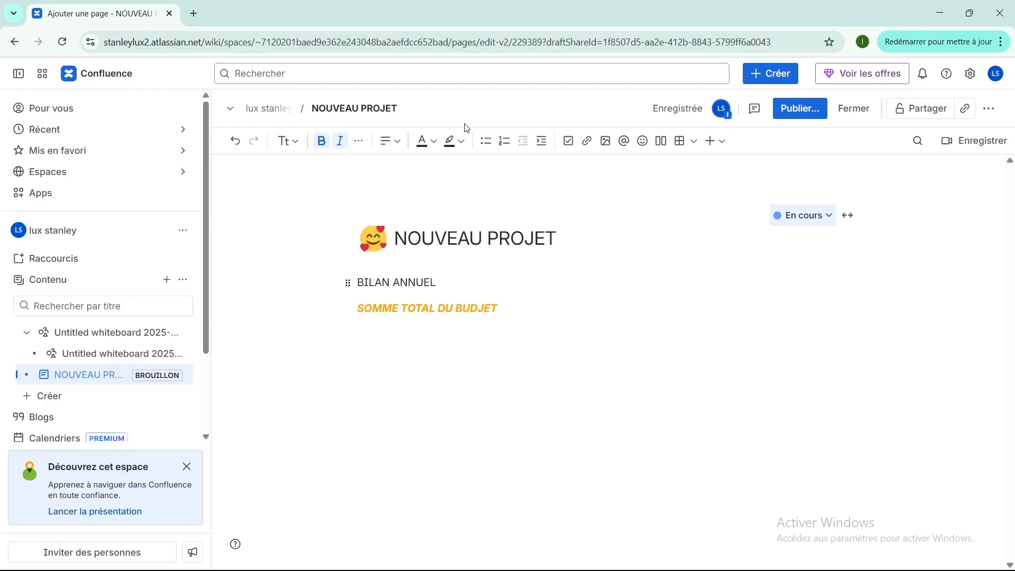
- Start inserting an @ mention at the end of the line SOMME TOTAL DU BUDJET
mouse_move(486, 163)
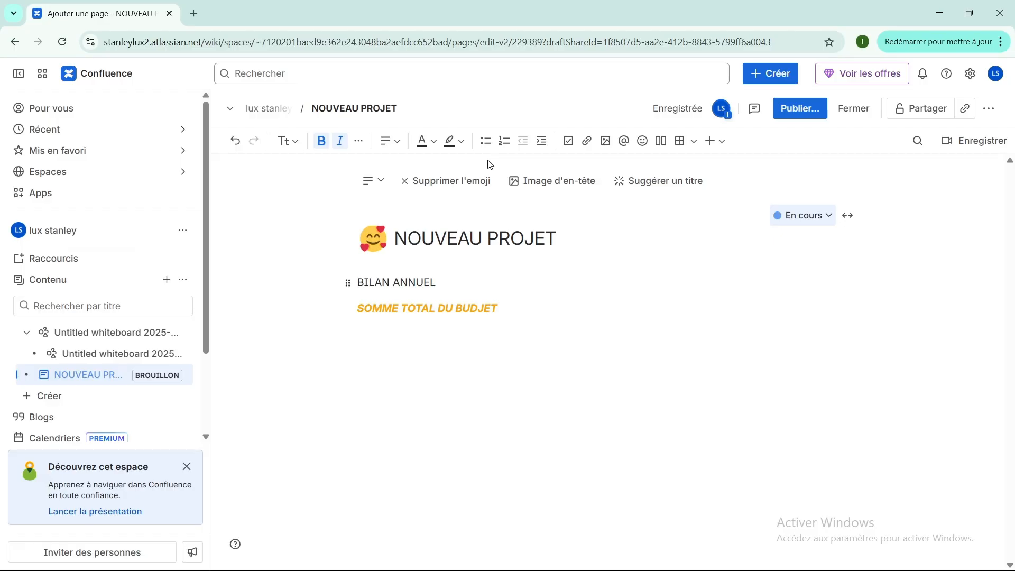
click(625, 143)
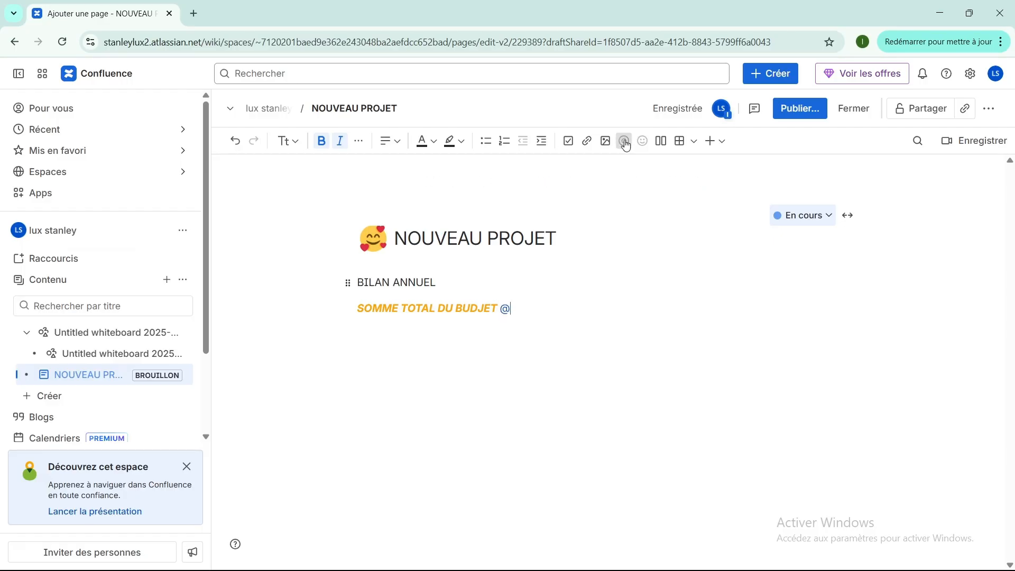